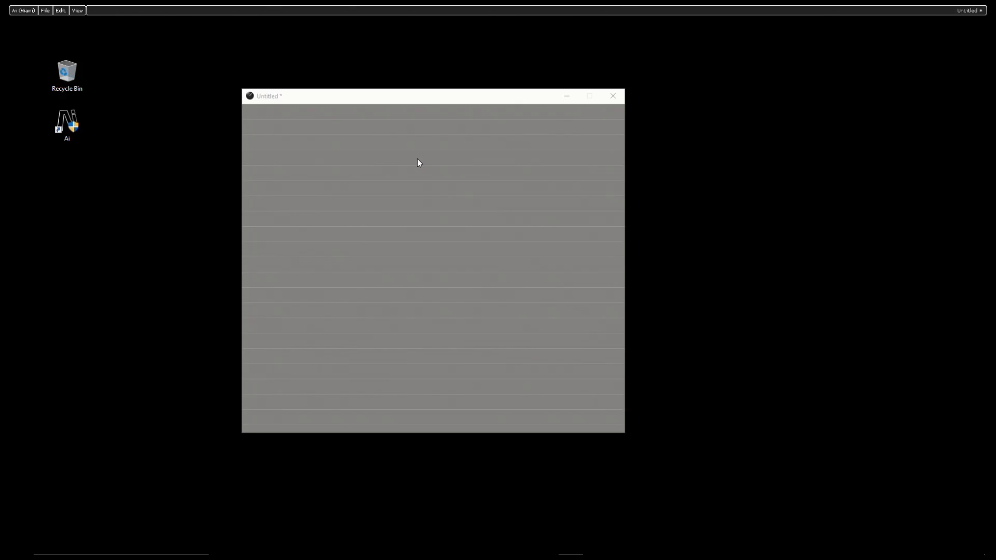
Insert a Rectangle generator module in the upper part of the empty patch
right_click(354, 167)
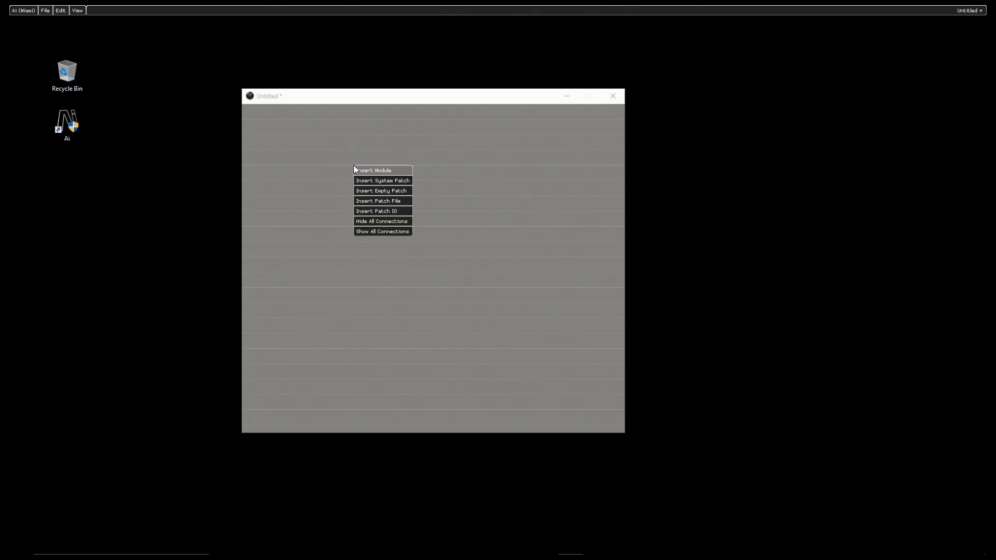
click(394, 172)
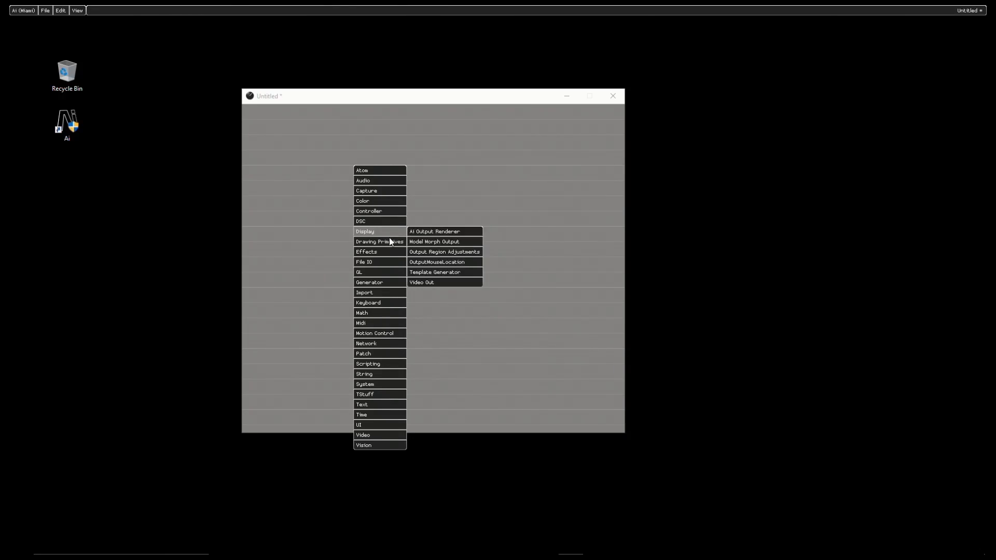
mouse_move(392, 281)
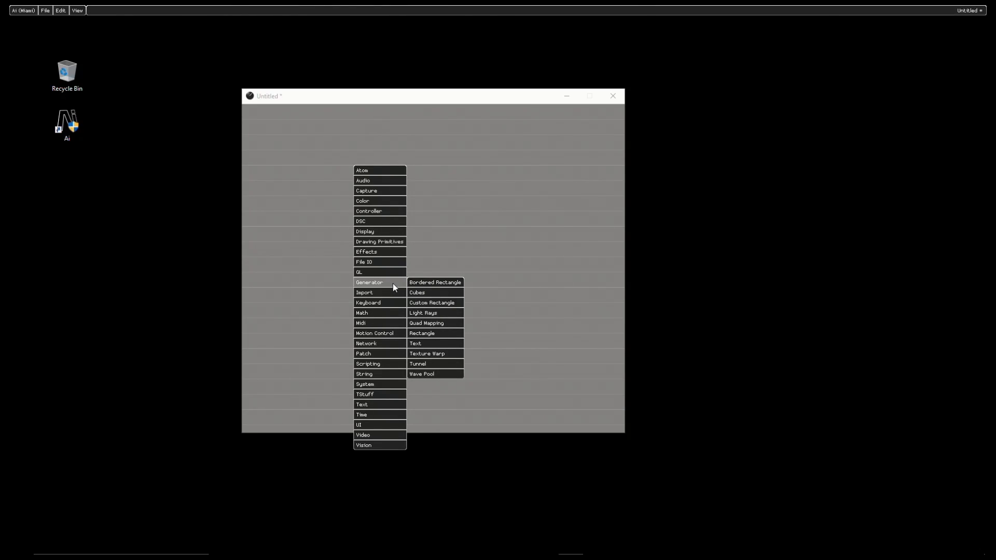
click(449, 335)
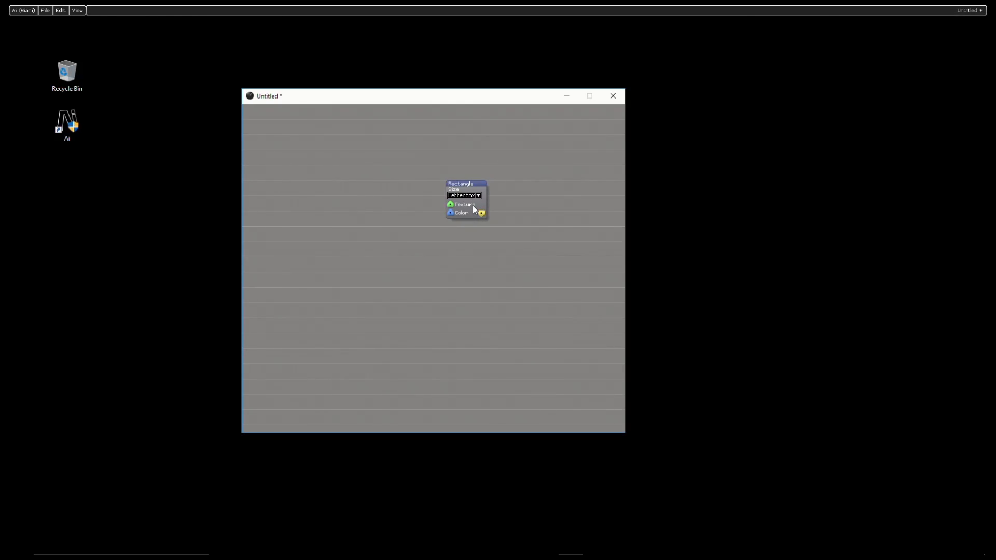
Insert a GL Window module below the Rectangle and connect the Rectangle's render output to its input
right_click(464, 261)
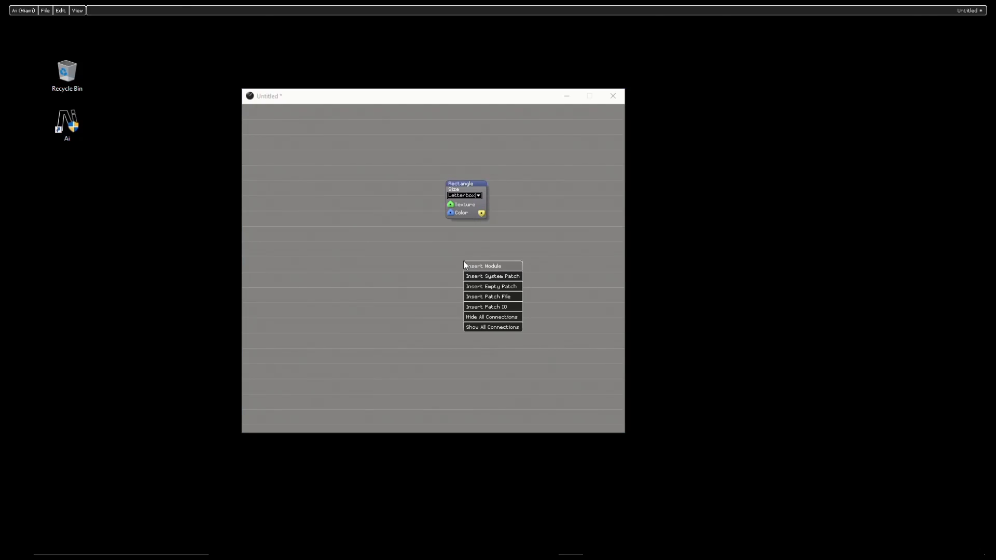
click(490, 267)
mouse_move(496, 370)
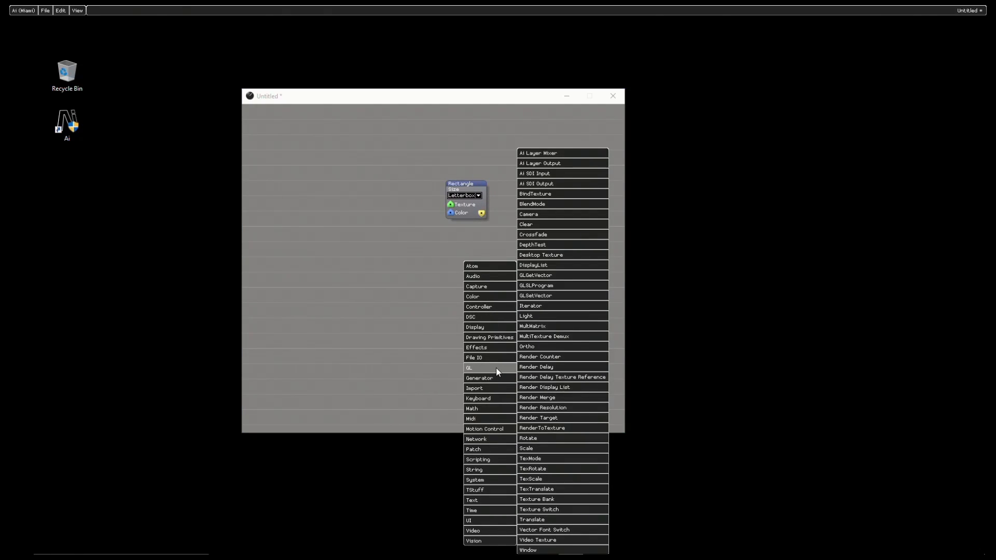
click(532, 551)
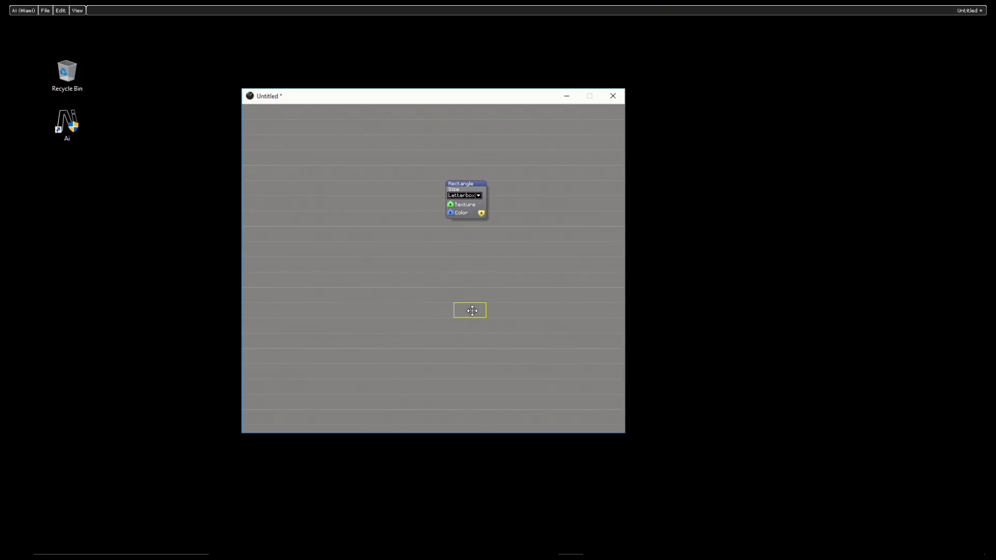
click(472, 368)
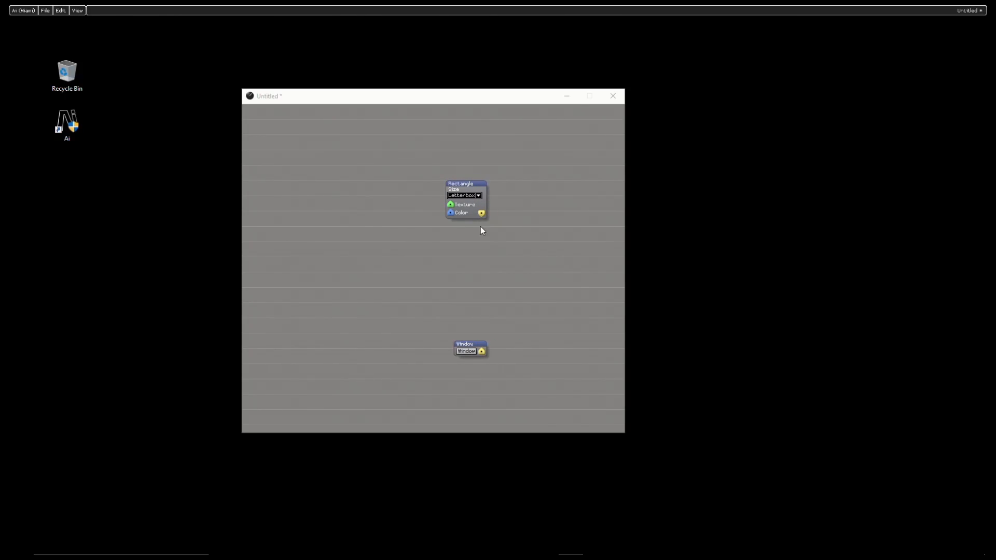
drag(481, 213, 482, 353)
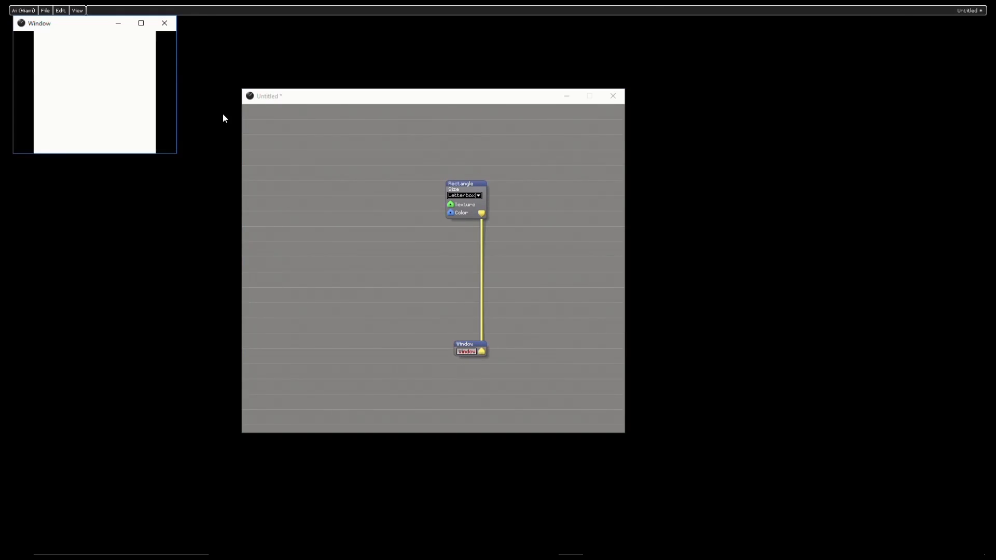
Arrange the patch editor and the render output window side by side and enlarge the output window
drag(66, 29, 702, 184)
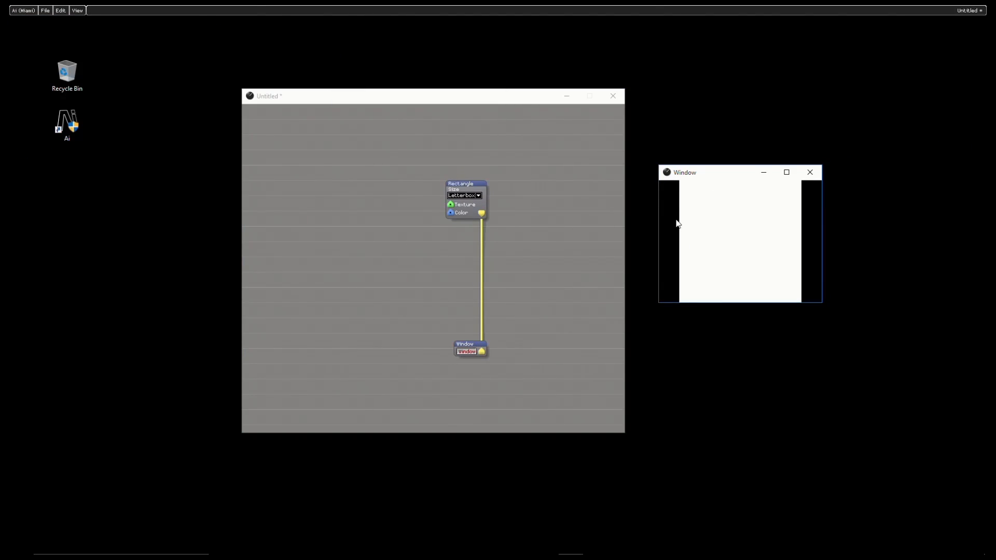
drag(486, 101, 398, 102)
drag(723, 171, 638, 125)
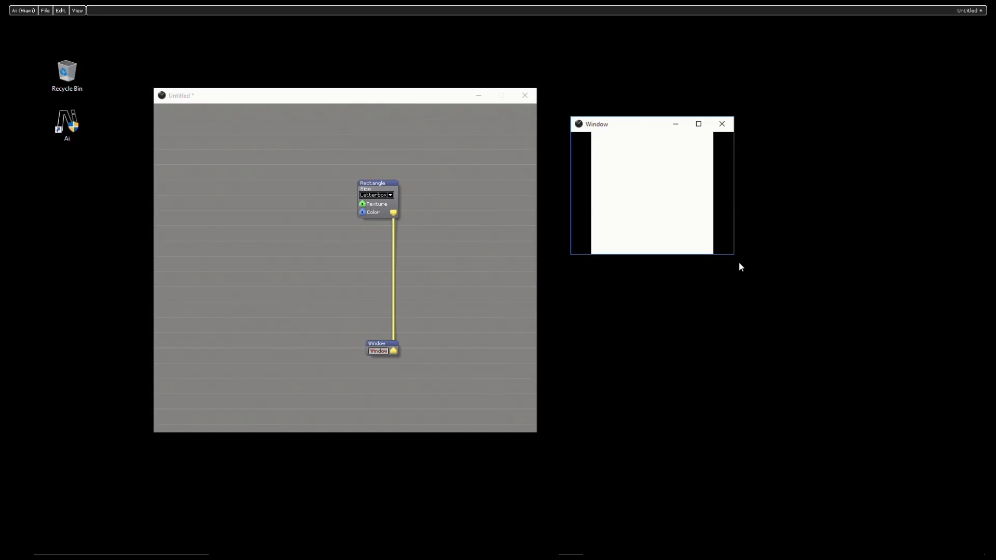
drag(733, 255, 911, 369)
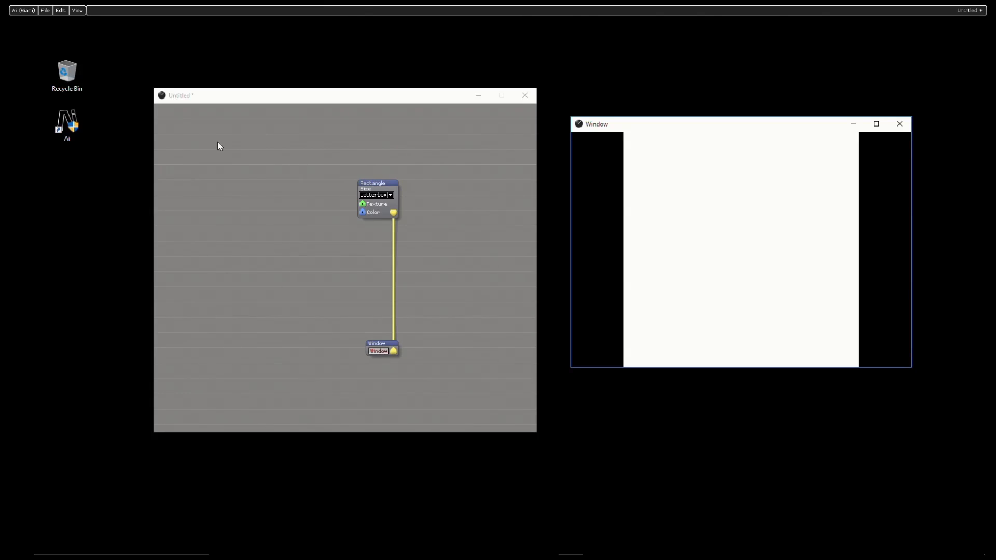
Insert a GL Rotate module between the Rectangle and Window modules, beside their connection
right_click(230, 148)
click(253, 152)
mouse_move(250, 253)
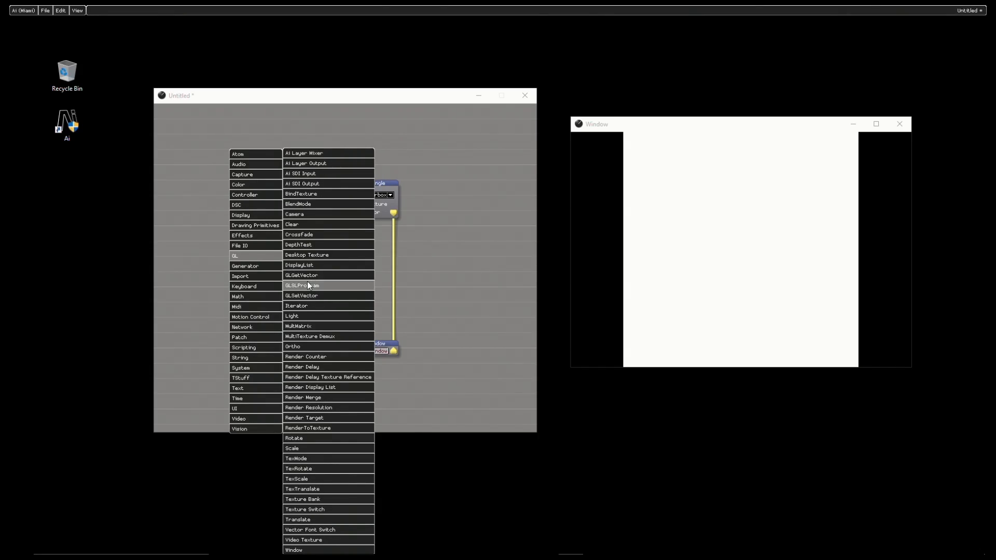
click(312, 437)
click(357, 313)
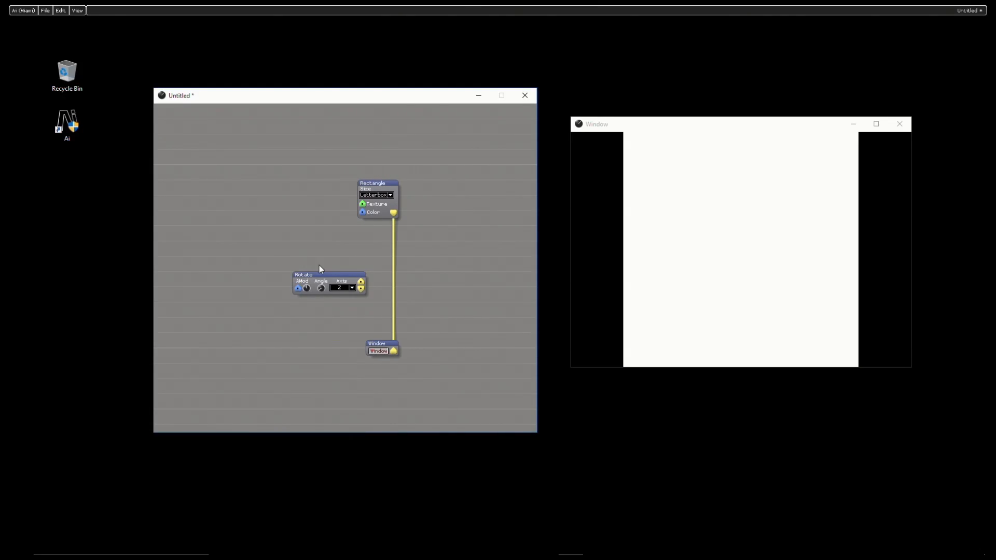
Insert a GL Scale module directly above the Rotate module
right_click(260, 130)
click(262, 138)
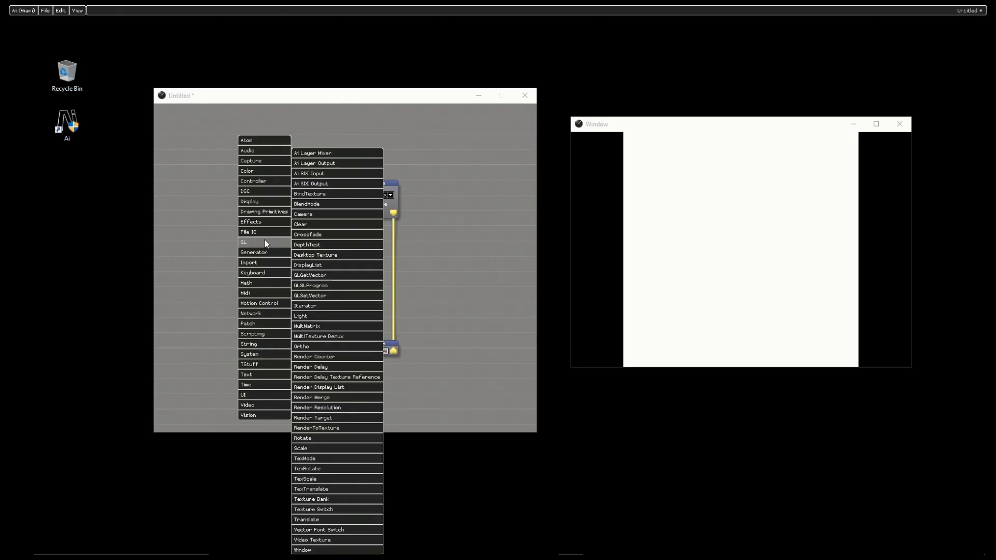
click(330, 445)
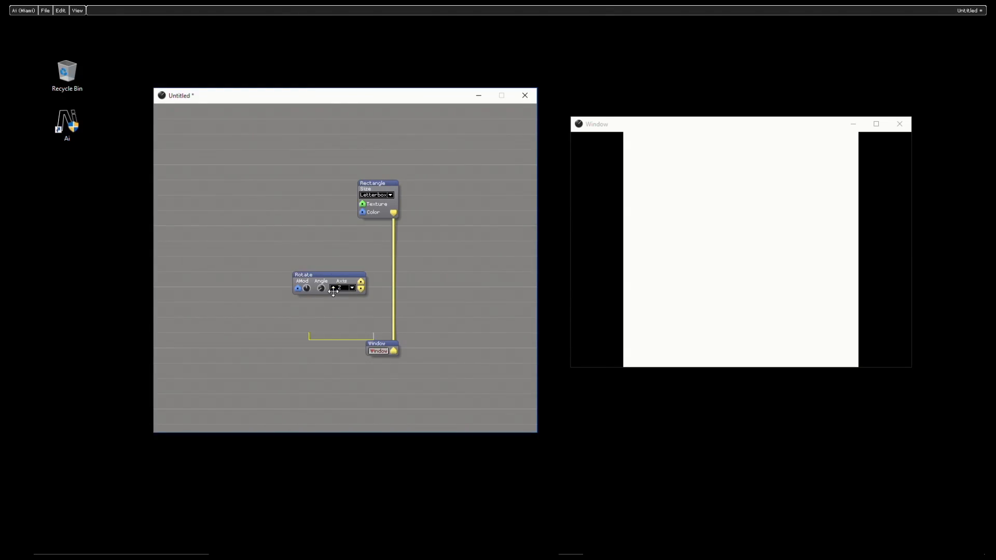
click(334, 255)
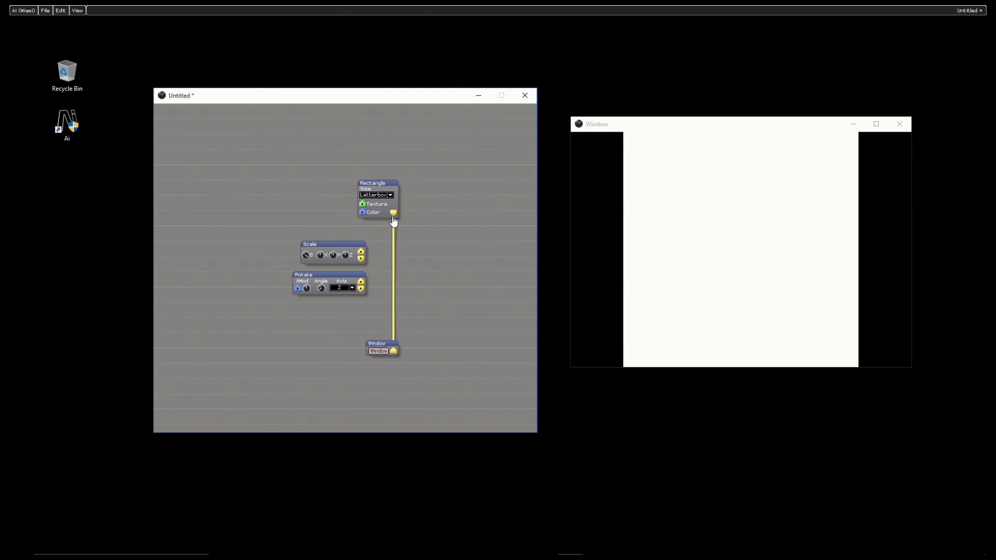
Route the Rectangle through Scale and Rotate into the Window, replacing the direct link, and line the modules up vertically
drag(393, 212, 361, 283)
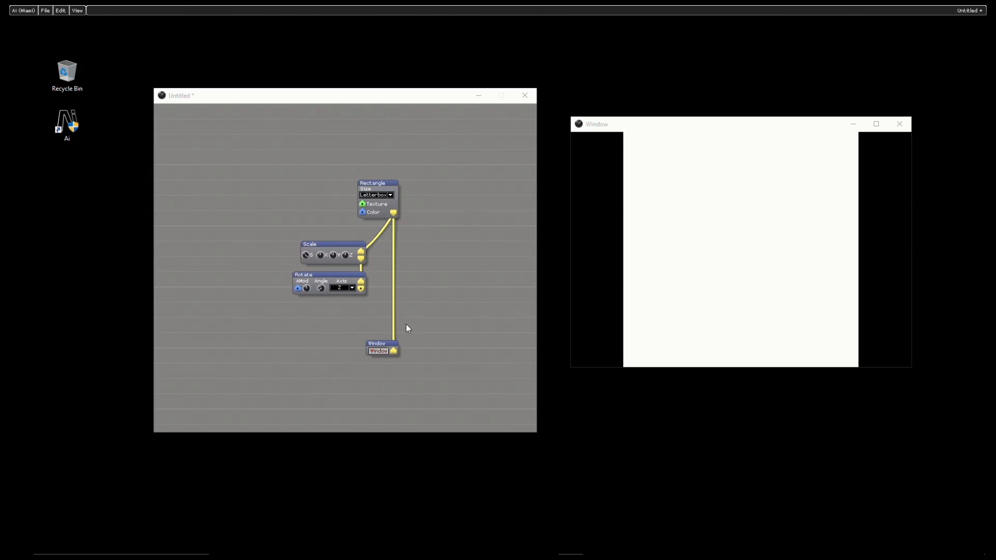
drag(361, 288, 394, 353)
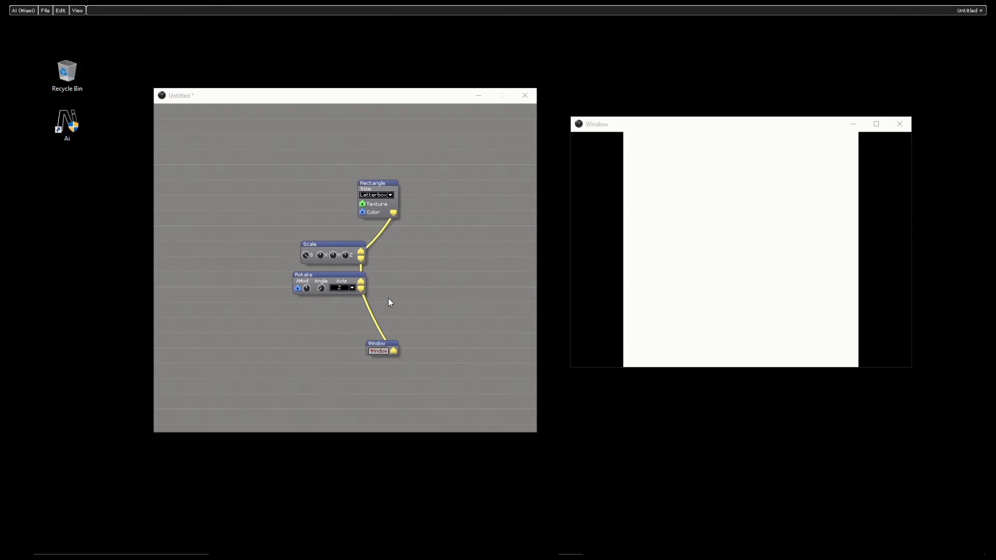
drag(398, 242, 326, 294)
mouse_move(387, 278)
mouse_down()
mouse_move(373, 276)
mouse_move(374, 292)
mouse_up()
click(436, 250)
Scale the rectangle down slightly with the Scale module and tilt it with the Rotate module's Angle
drag(375, 248, 783, 158)
drag(352, 305, 688, 324)
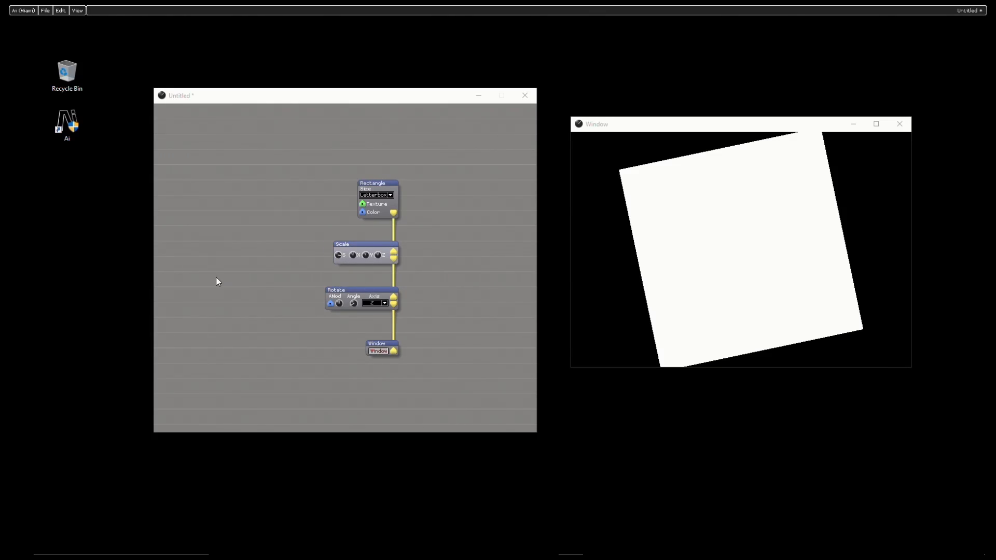
Insert an LFO controller module beside the Rotate module
right_click(191, 164)
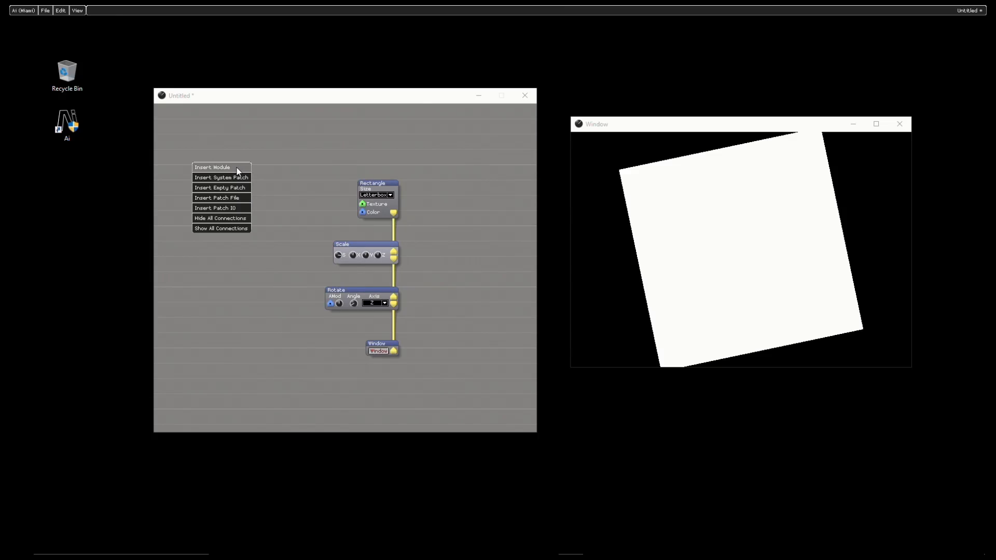
click(236, 167)
mouse_move(240, 209)
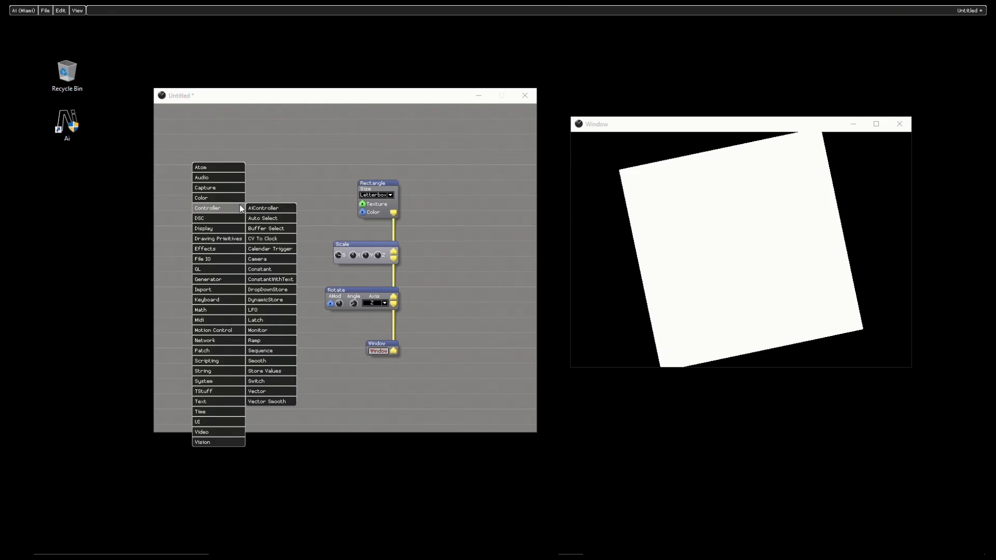
click(284, 309)
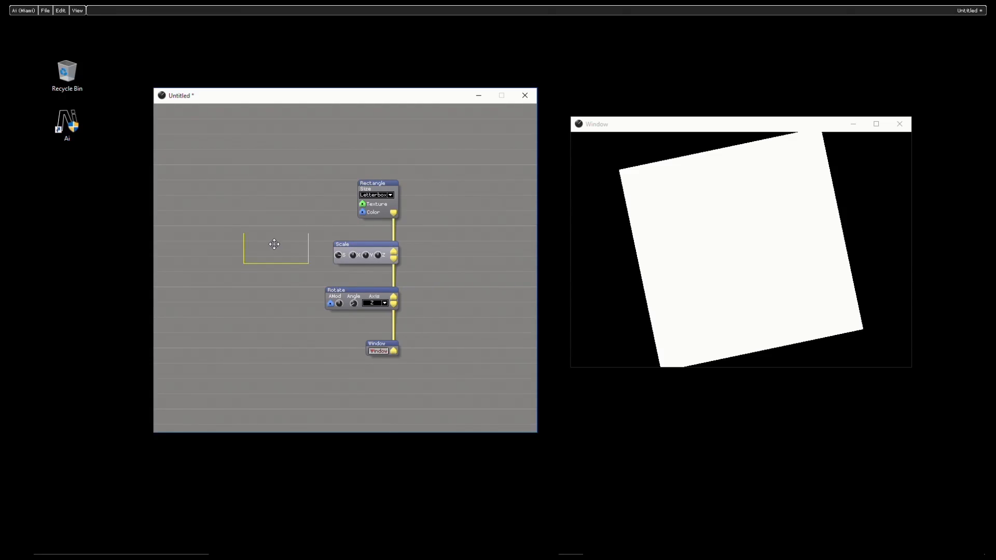
click(254, 298)
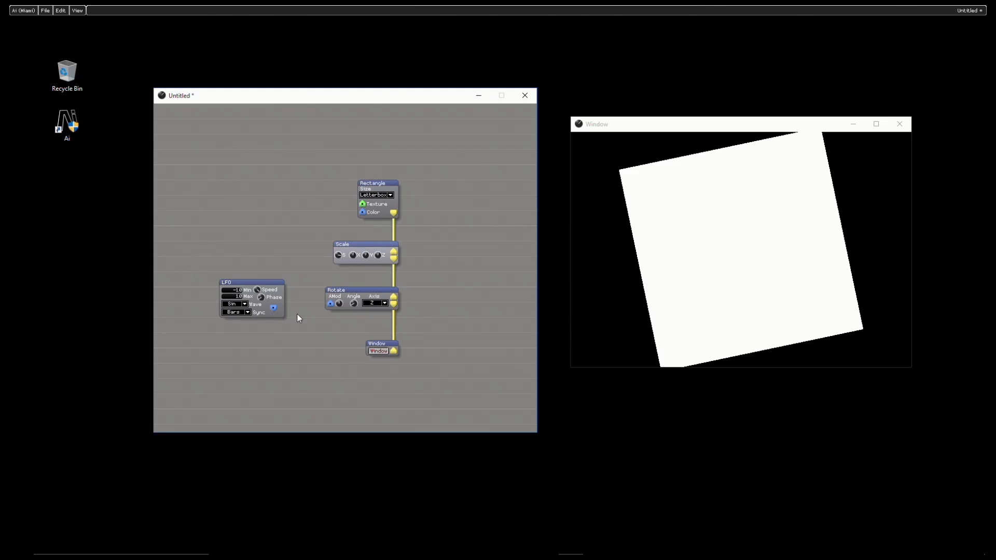
Connect the LFO's output to the Rotate module's AMod input
mouse_move(274, 309)
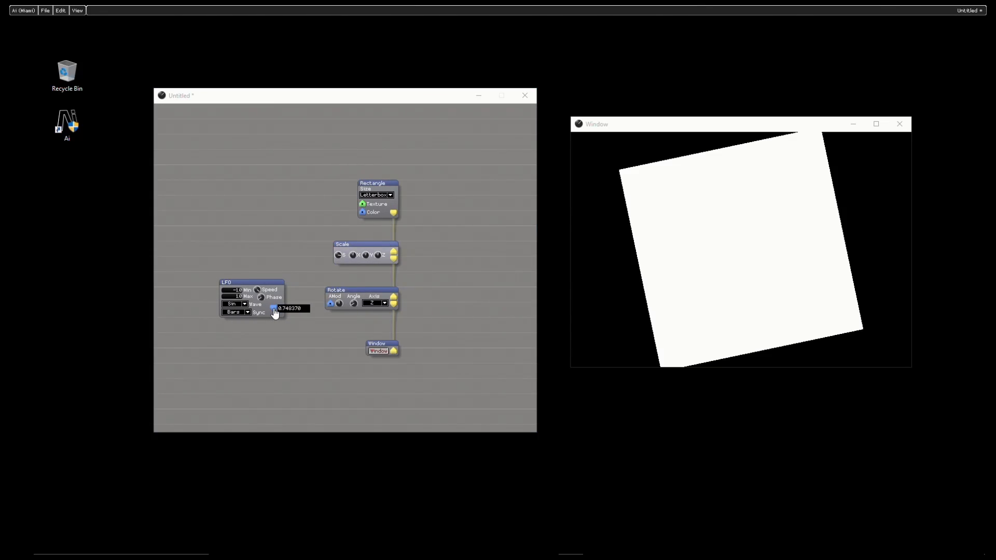
drag(274, 311, 330, 304)
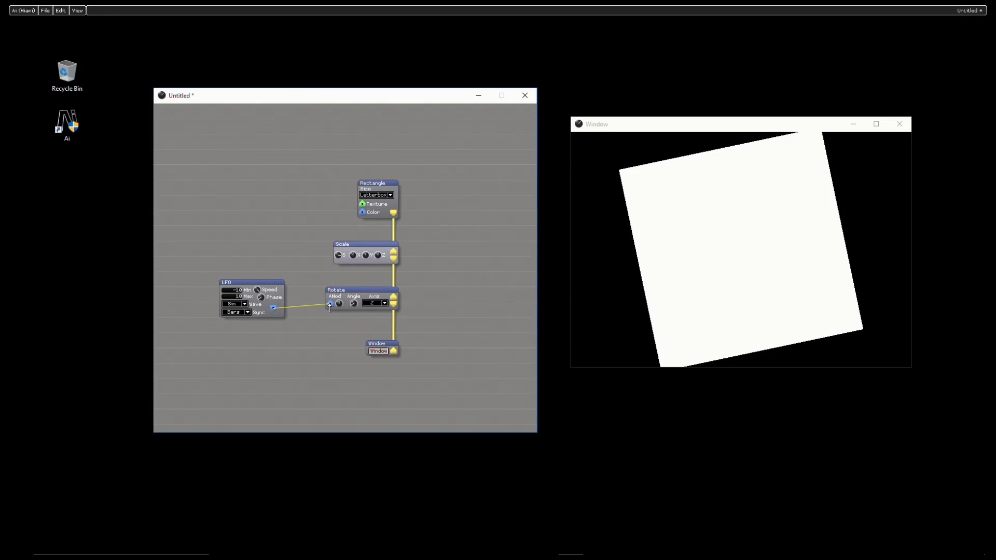
drag(330, 307, 331, 306)
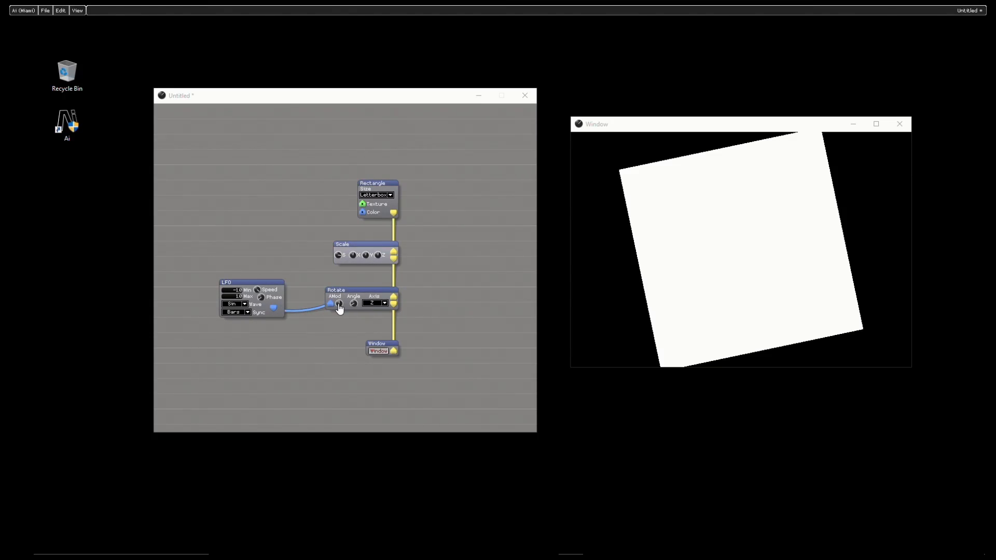
Set the Rotate module's AMod amount to 1.0
drag(339, 308, 861, 273)
drag(340, 308, 494, 48)
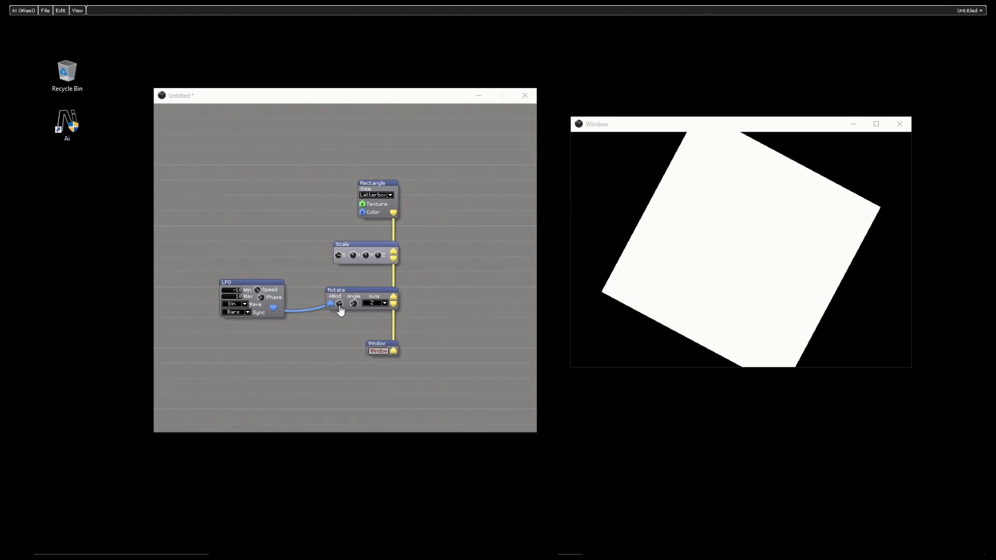
right_click(340, 307)
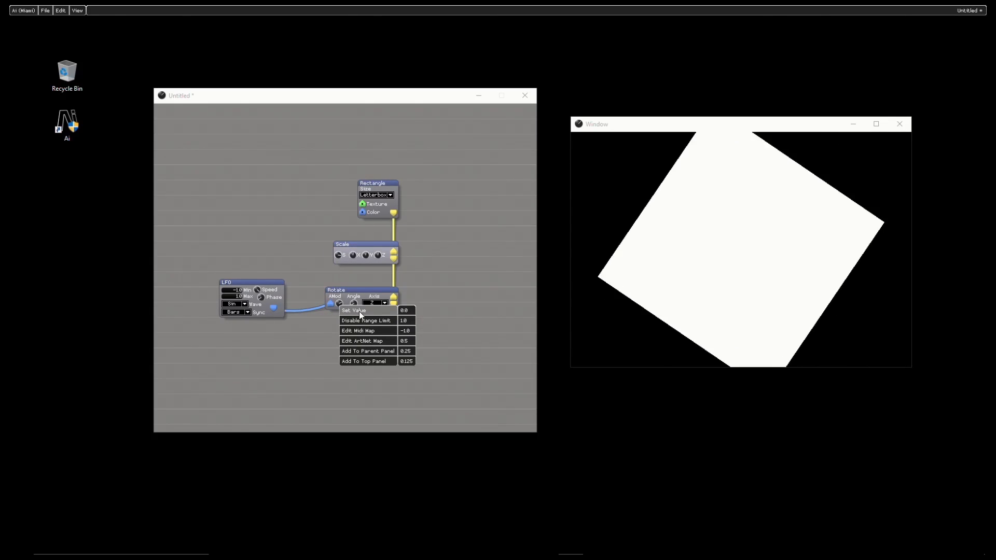
click(408, 321)
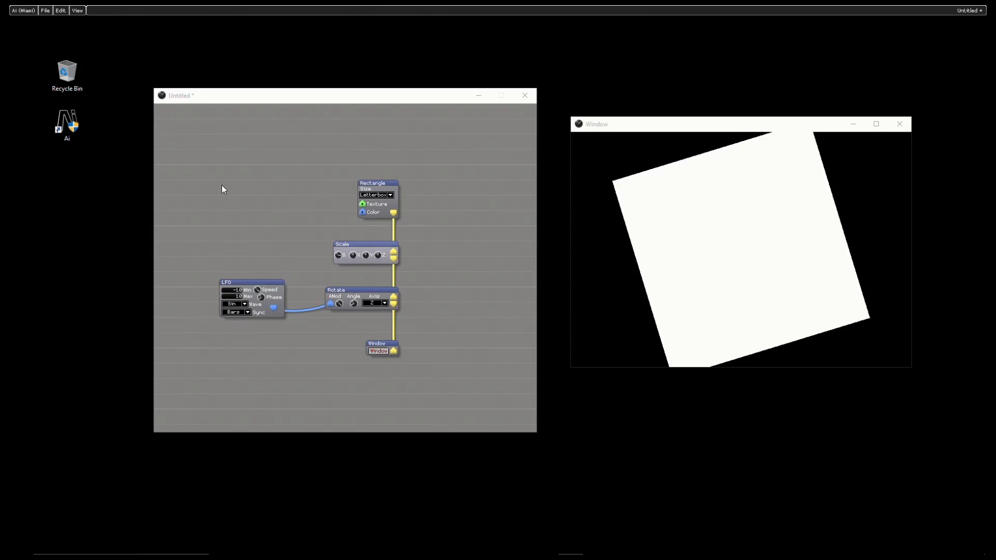
Adjust the LFO's Speed and set its wave shape to Saw
drag(259, 293, 303, 214)
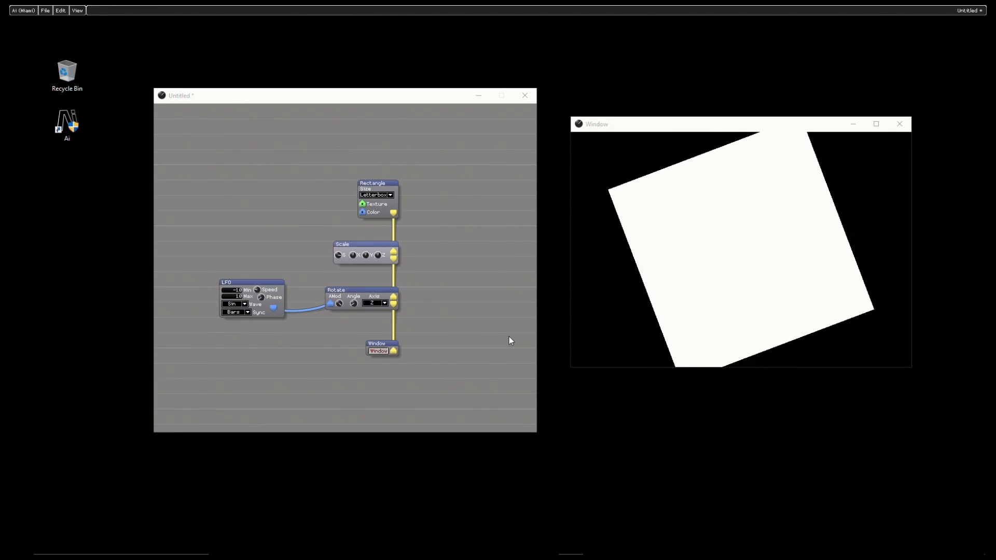
click(244, 305)
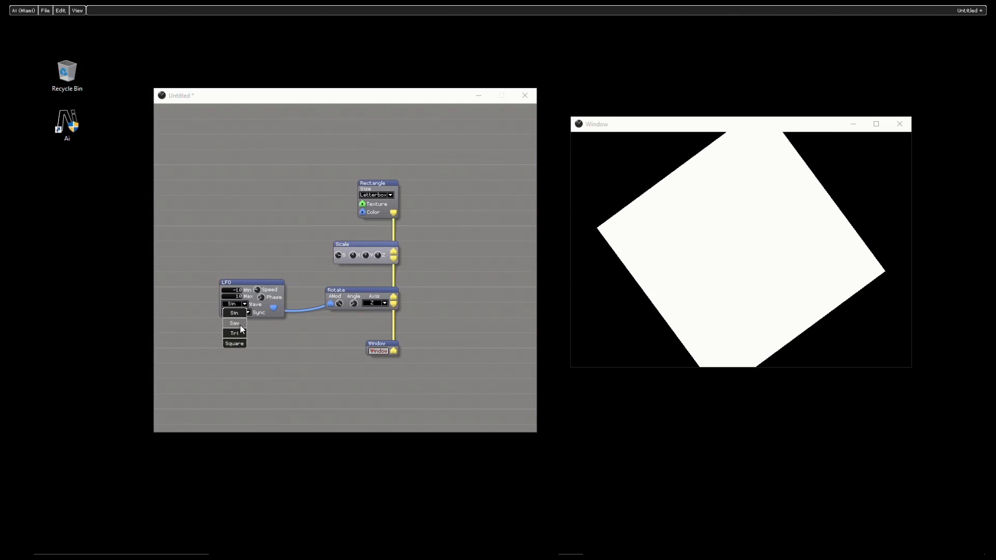
click(240, 324)
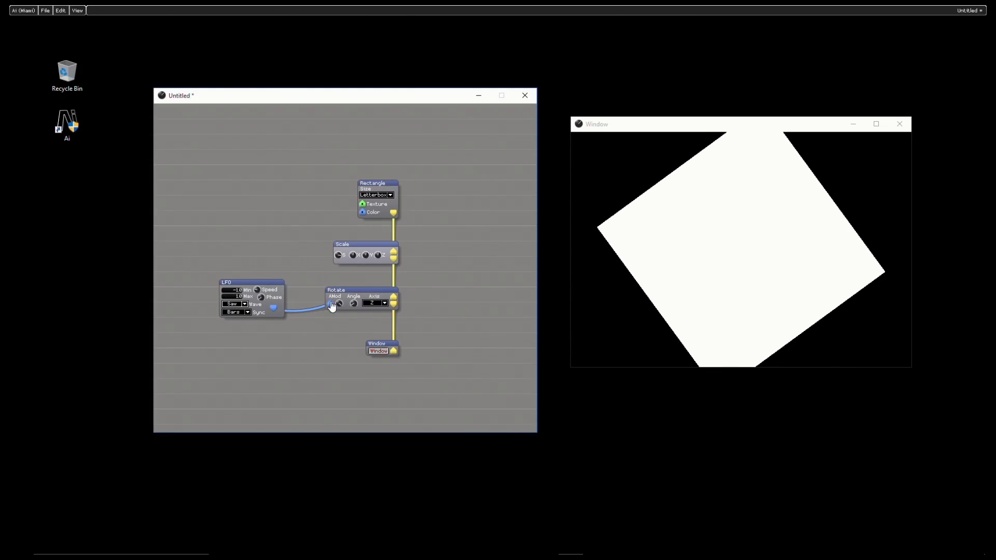
mouse_move(333, 304)
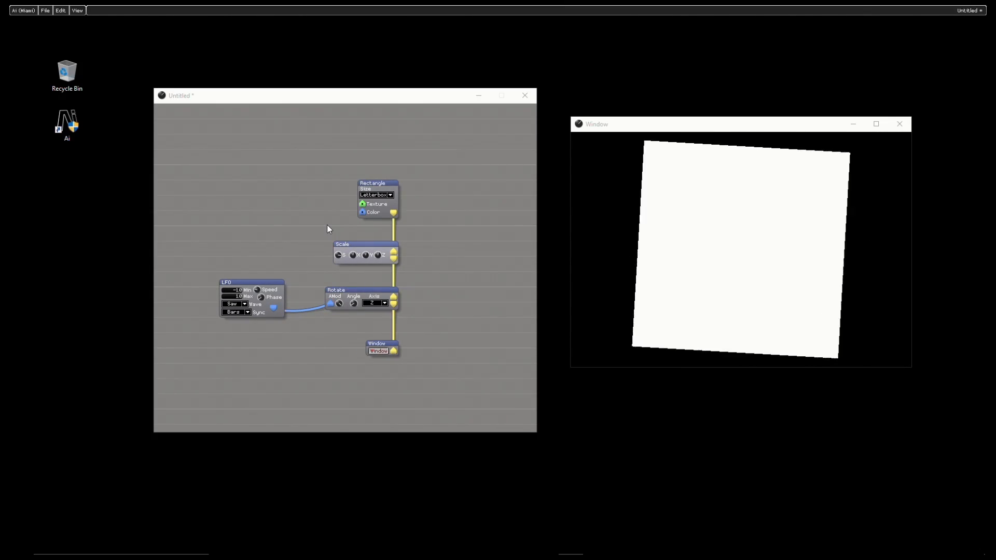
Duplicate the LFO module, place the copy beside the Rectangle module and connect its output to the Rectangle's Color input
drag(210, 266, 275, 327)
key(ctrl+v)
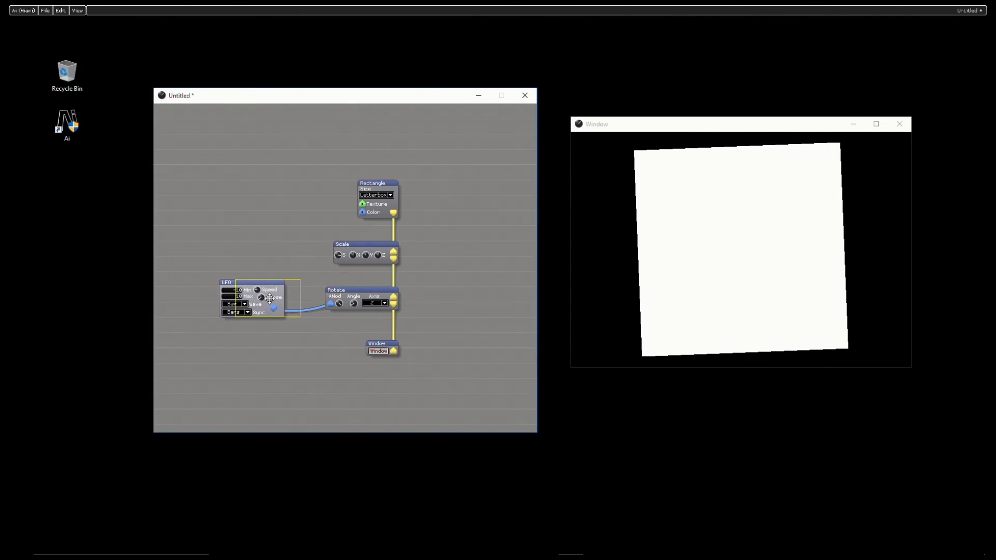
click(262, 192)
click(299, 202)
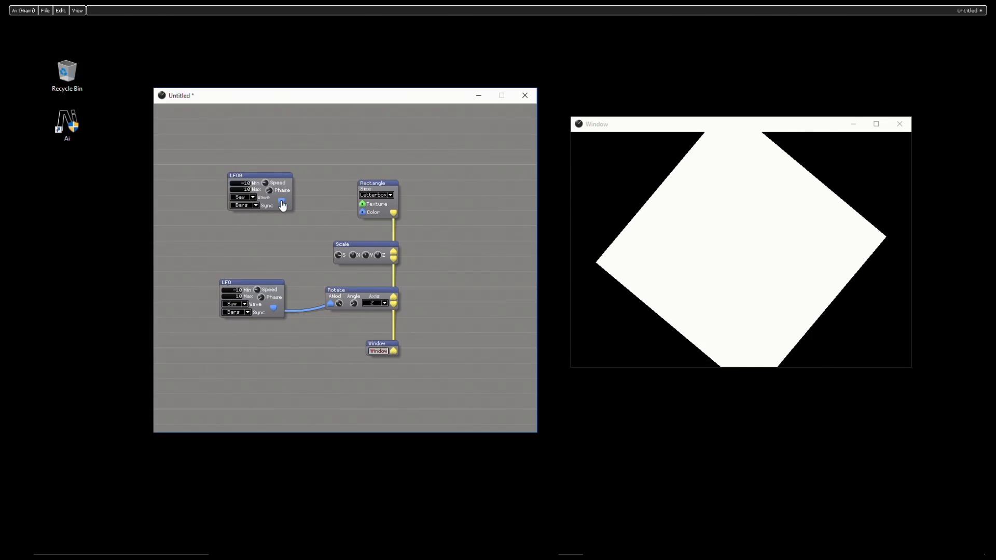
mouse_move(281, 201)
drag(282, 204, 363, 214)
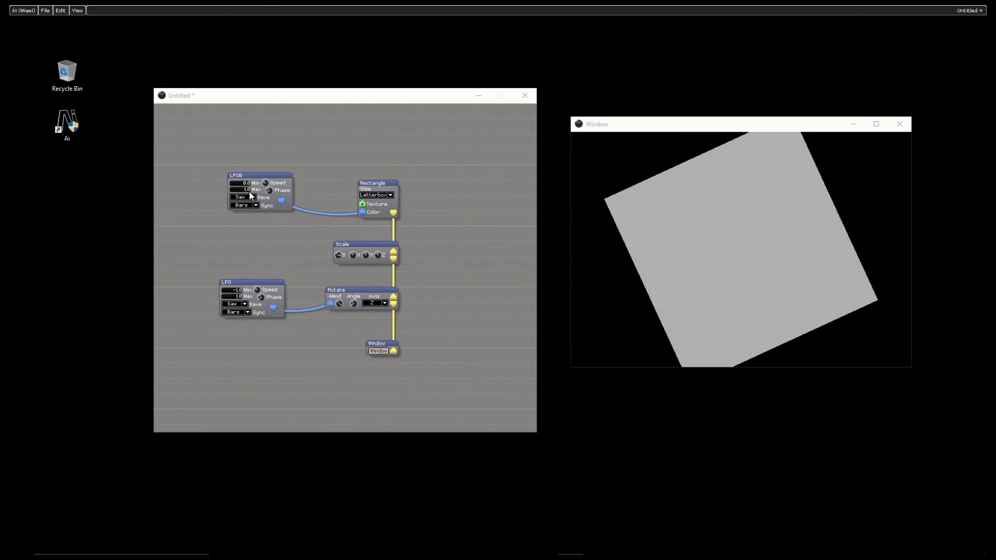
Set the color LFO's Min to 0.0 and its wave to Tri, and adjust its Speed
drag(265, 183, 967, 22)
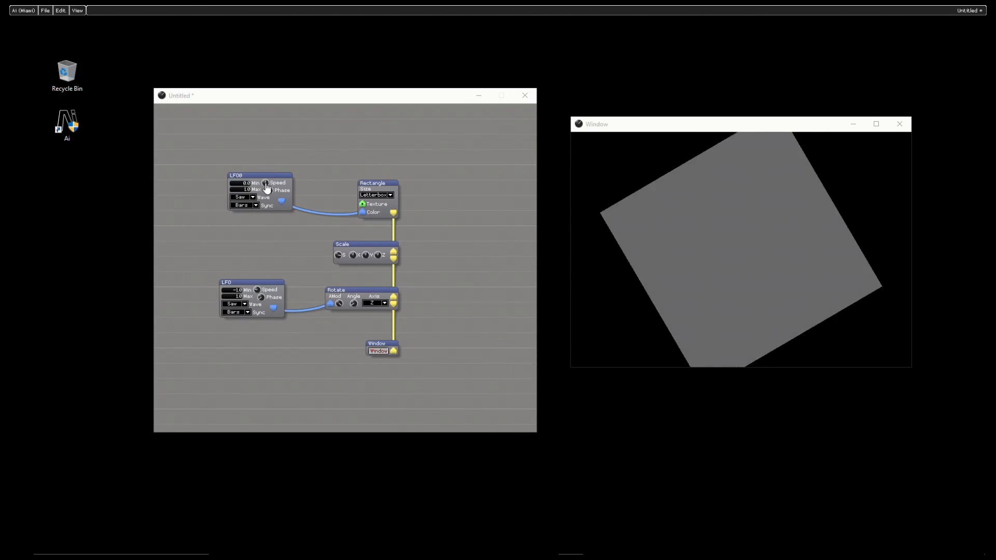
click(253, 198)
click(244, 226)
drag(265, 182, 729, 194)
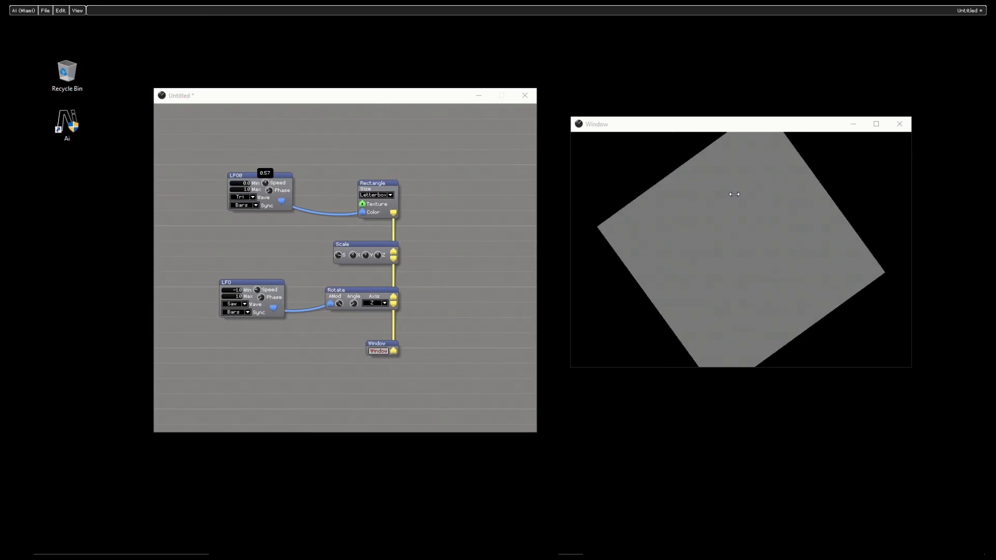
drag(817, 194, 820, 195)
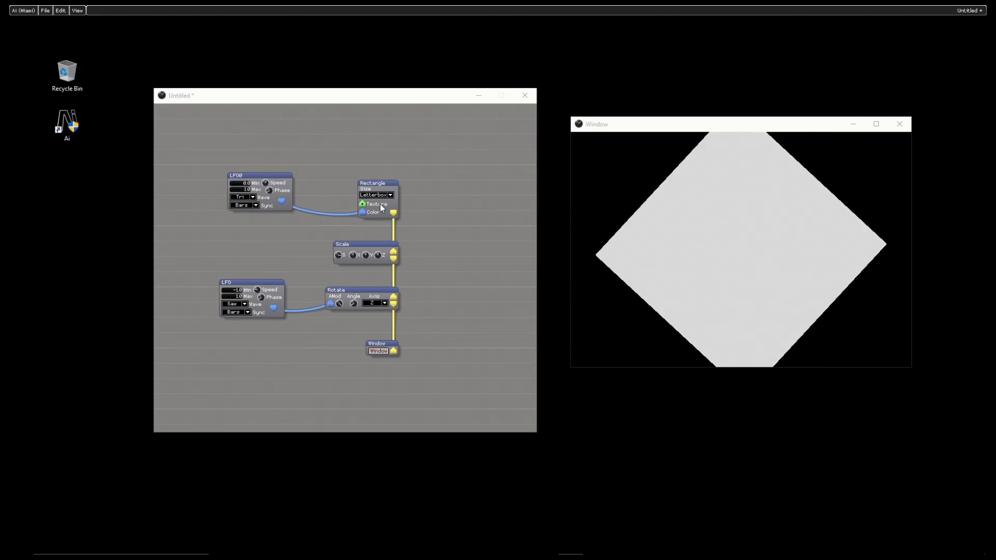
Insert a Vector Join module from the Math category between the color LFO and the Rectangle module
click(439, 164)
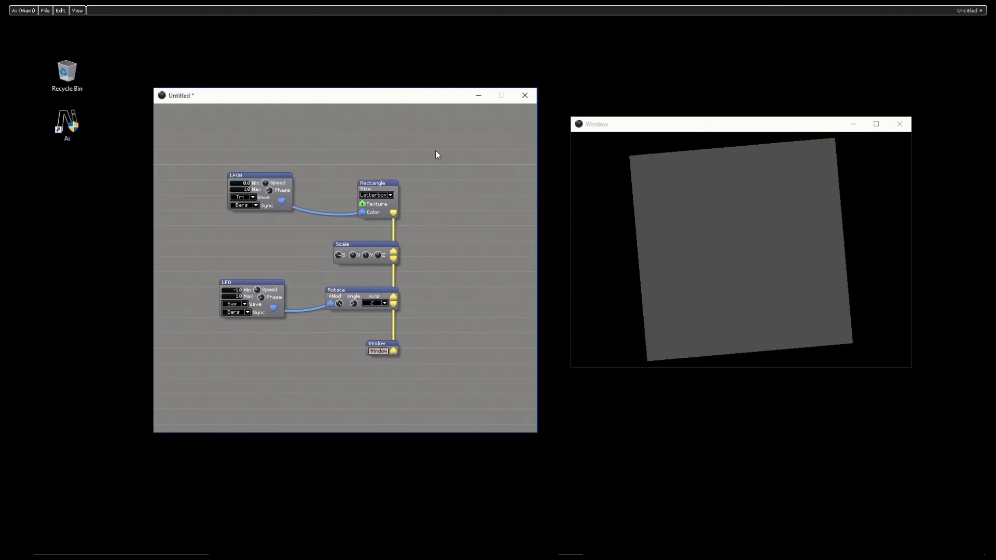
right_click(434, 150)
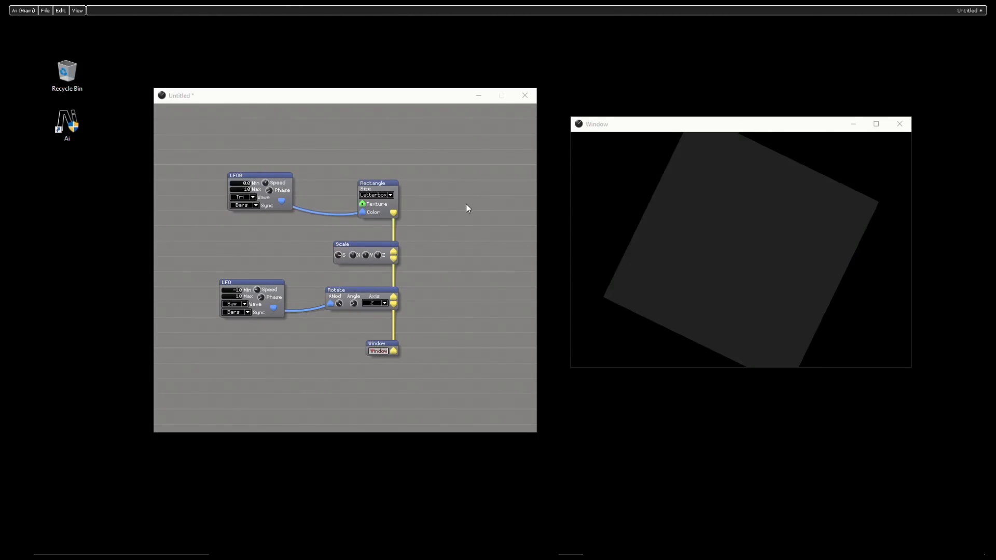
right_click(452, 147)
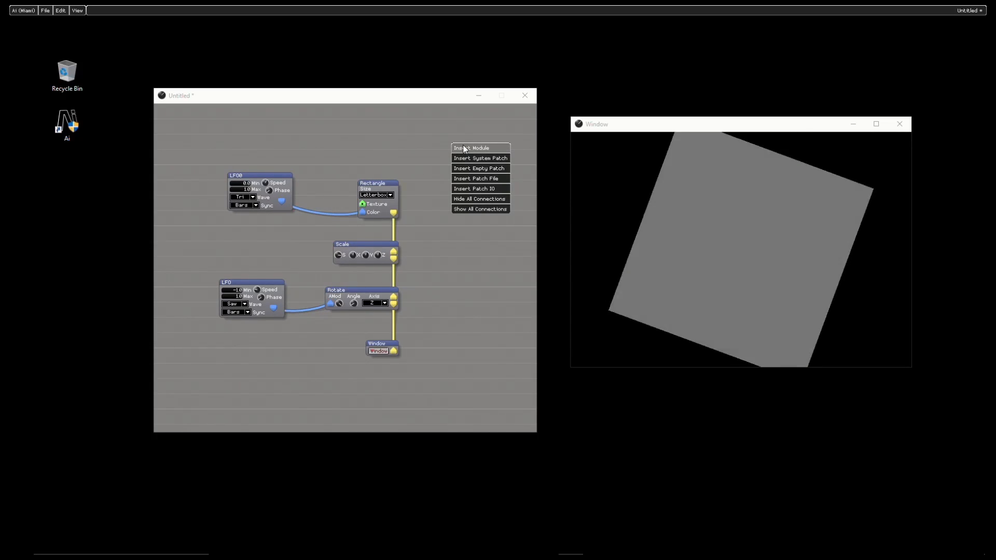
click(463, 147)
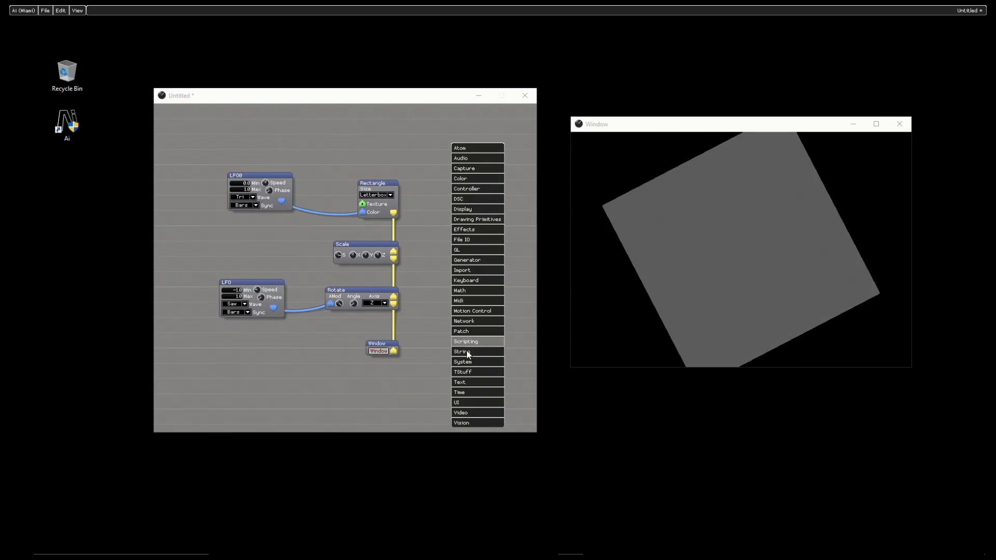
mouse_move(468, 290)
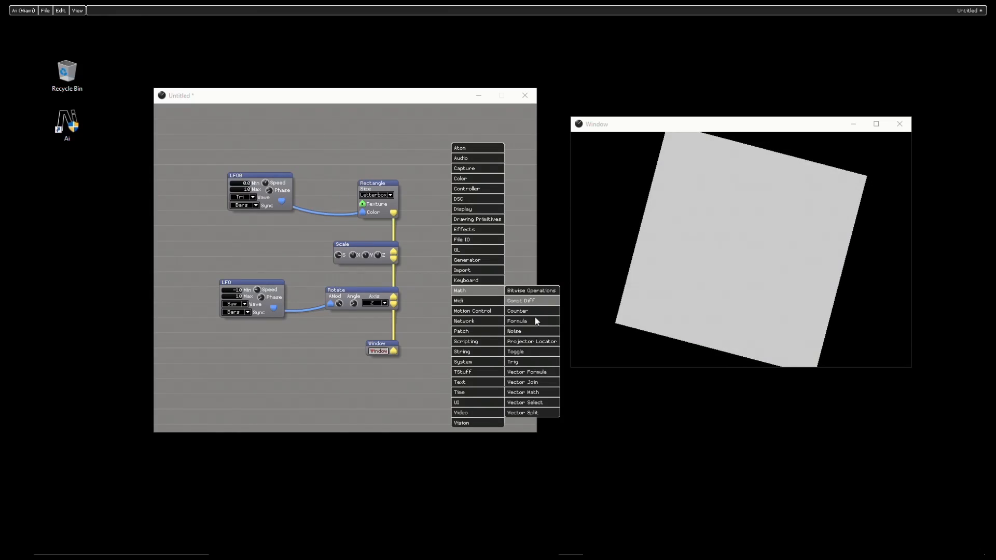
click(531, 381)
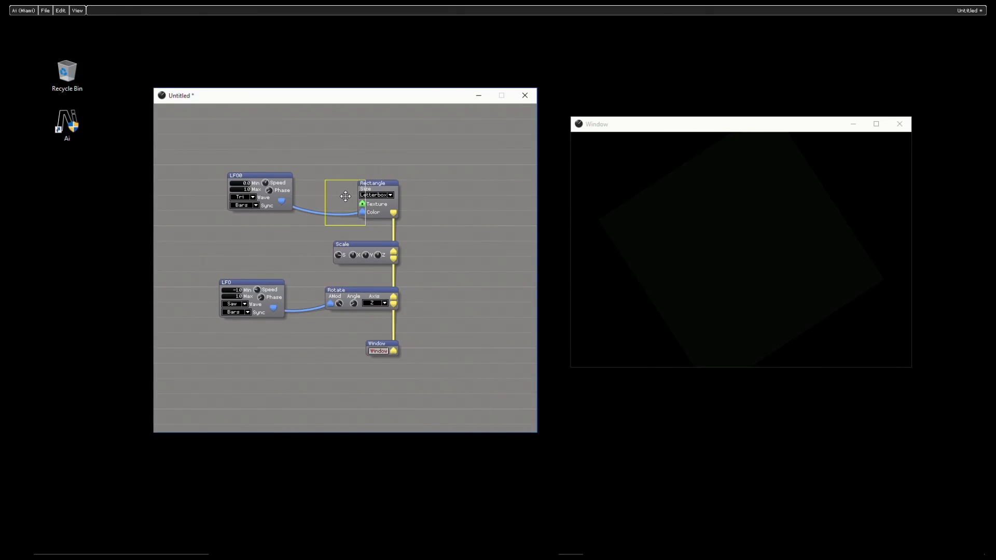
click(325, 175)
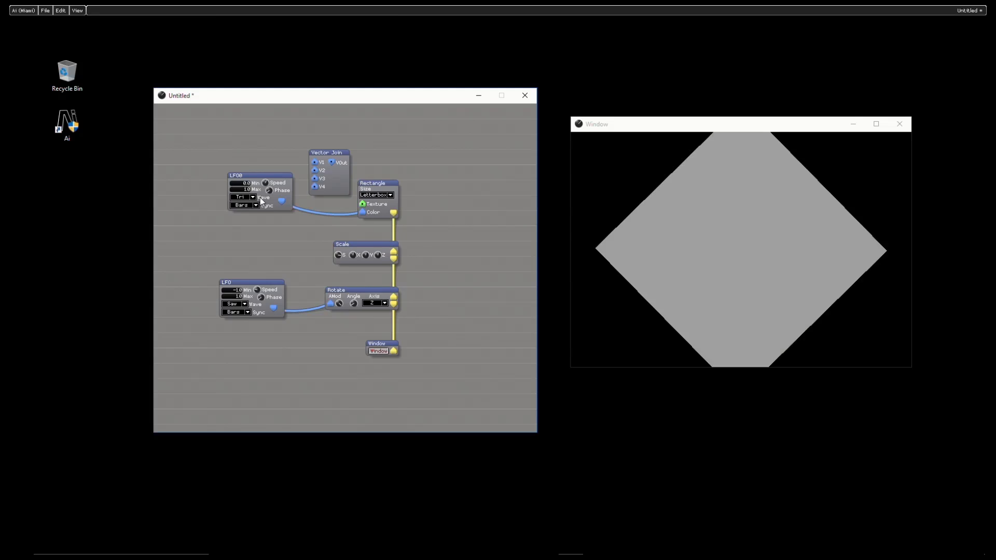
Disconnect the LFO from the Rectangle's Color input, connect Vector Join's VOut there instead, and align Vector Join with the Rectangle
right_click(283, 203)
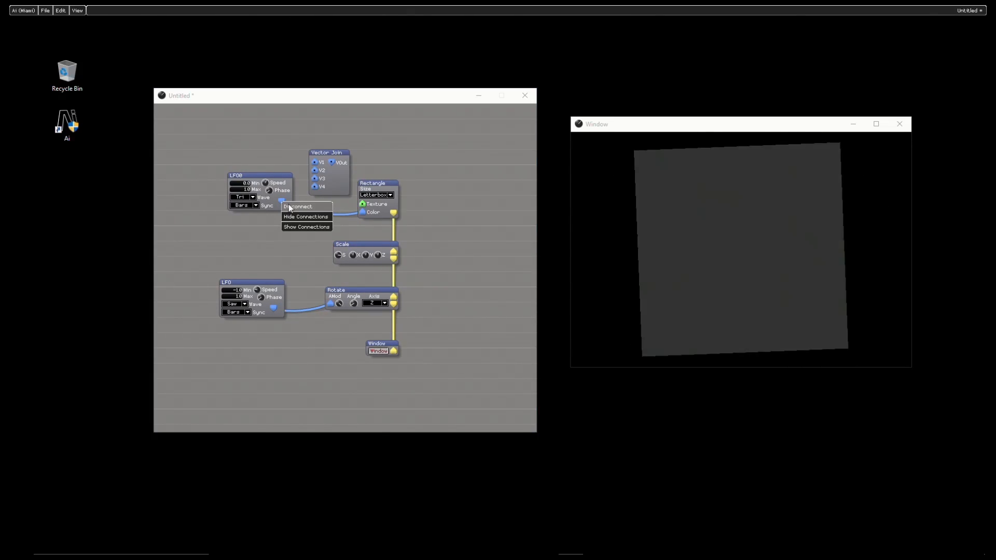
click(291, 205)
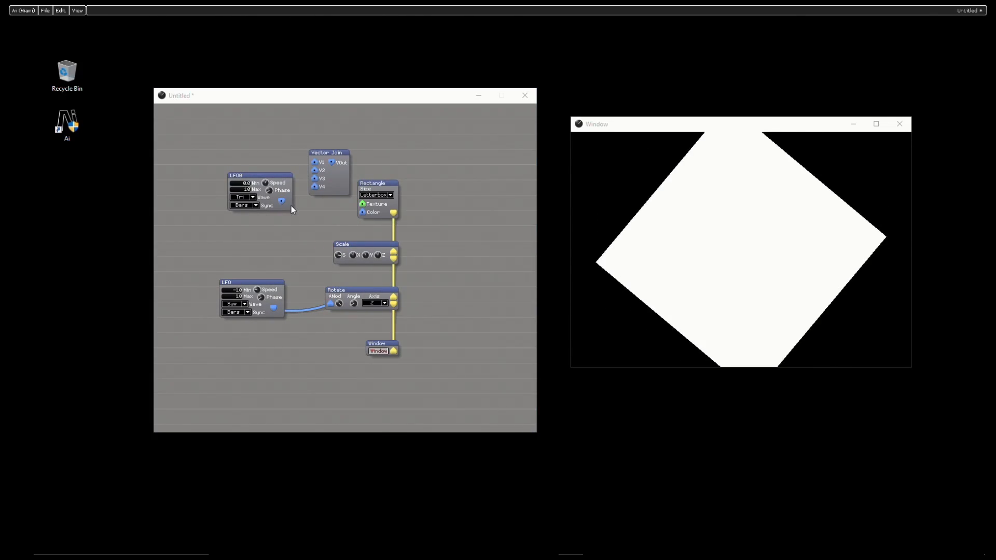
drag(333, 163, 362, 212)
drag(330, 180, 330, 216)
Move the disconnected Tri-wave LFO up near the patch's upper-left corner and paste two copies of it in a column beneath
drag(262, 174, 229, 117)
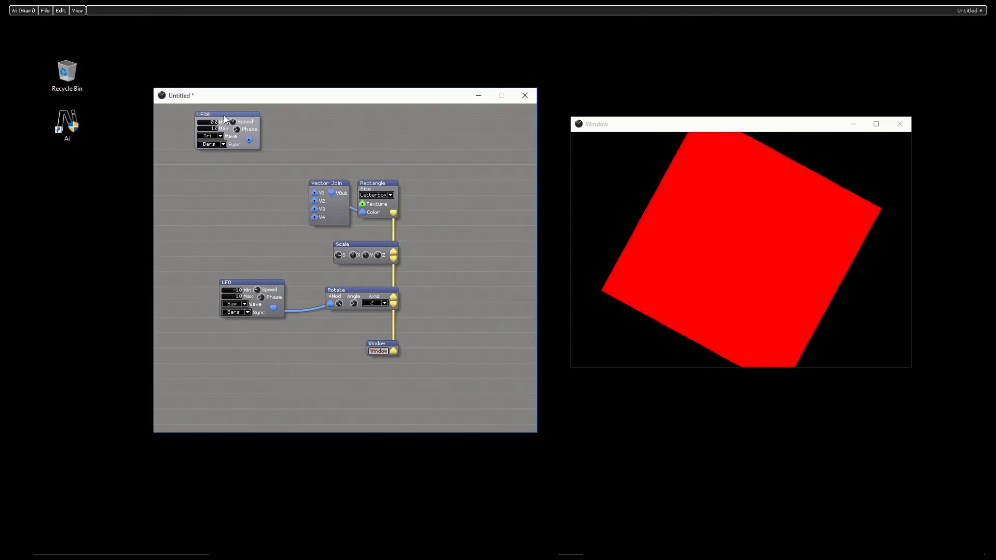
key(ctrl+v)
click(224, 173)
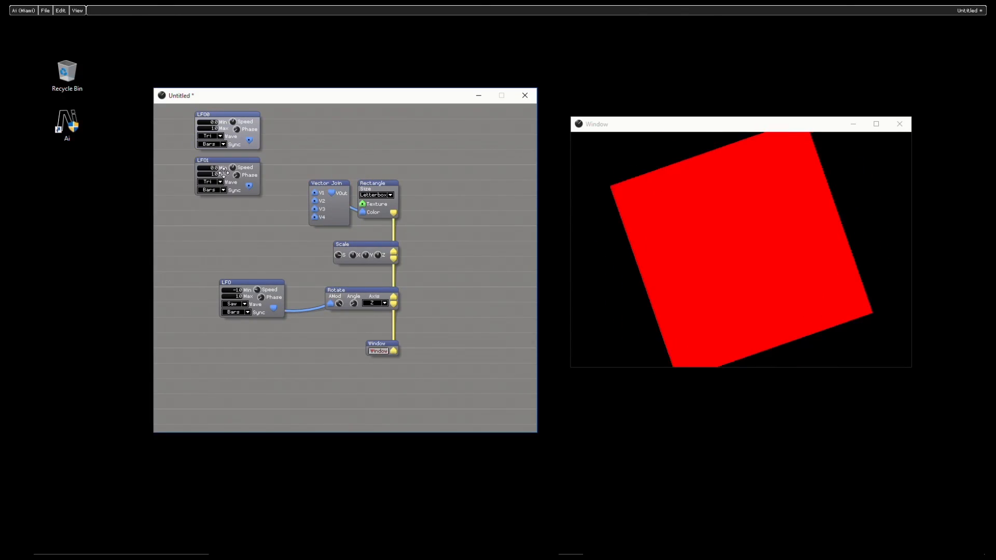
click(224, 173)
key(ctrl+v)
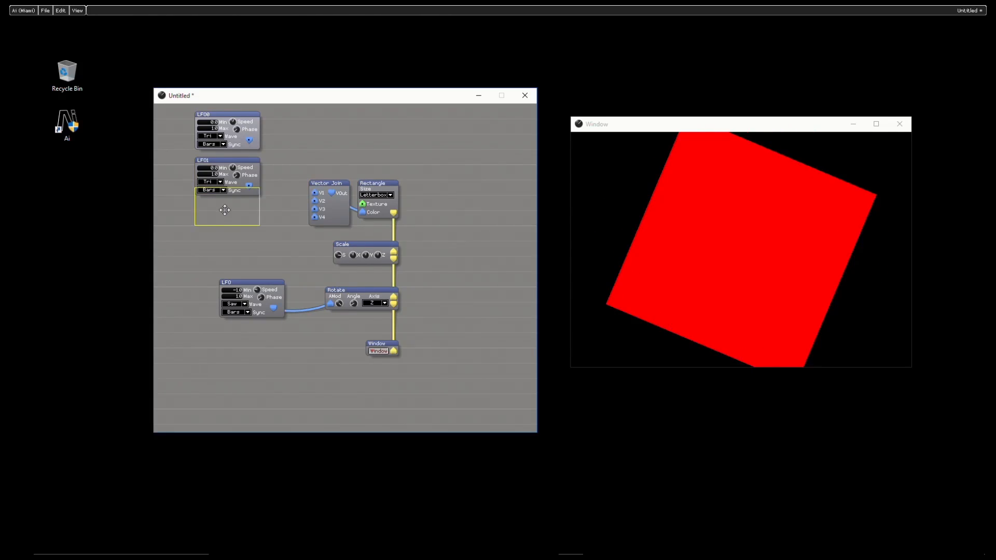
Connect the outputs of the three stacked Tri-wave LFOs to Vector Join's V1, V2 and V3 inputs respectively
drag(250, 141, 250, 185)
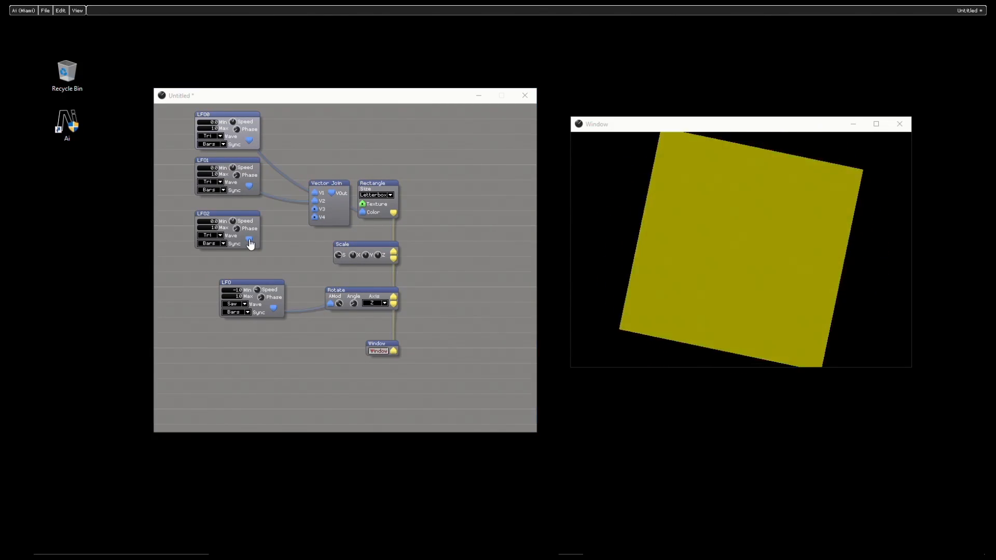
drag(249, 239, 316, 212)
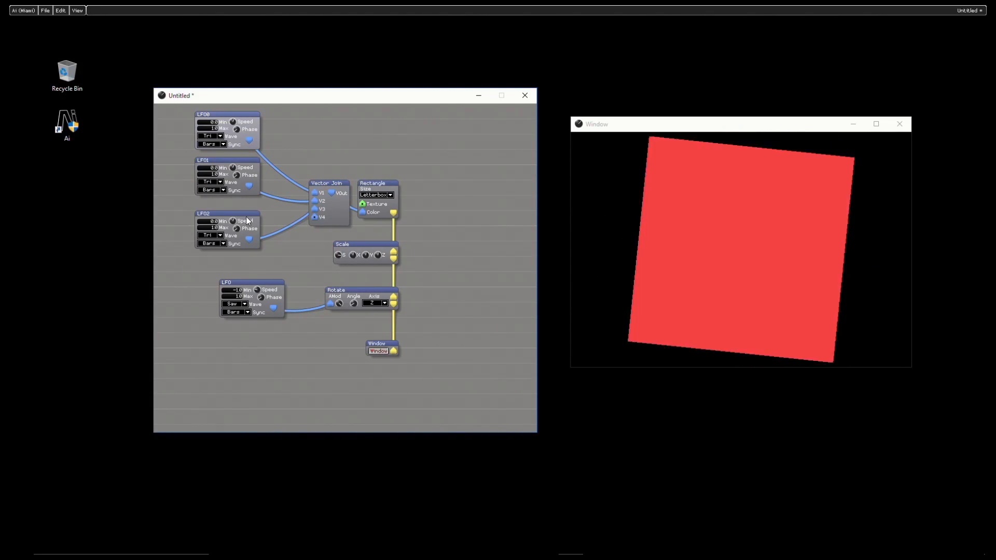
Adjust the Speed of the LFOs feeding V3 and V2 so the color channels cycle at different rates
drag(232, 222, 22, 198)
drag(232, 168, 159, 7)
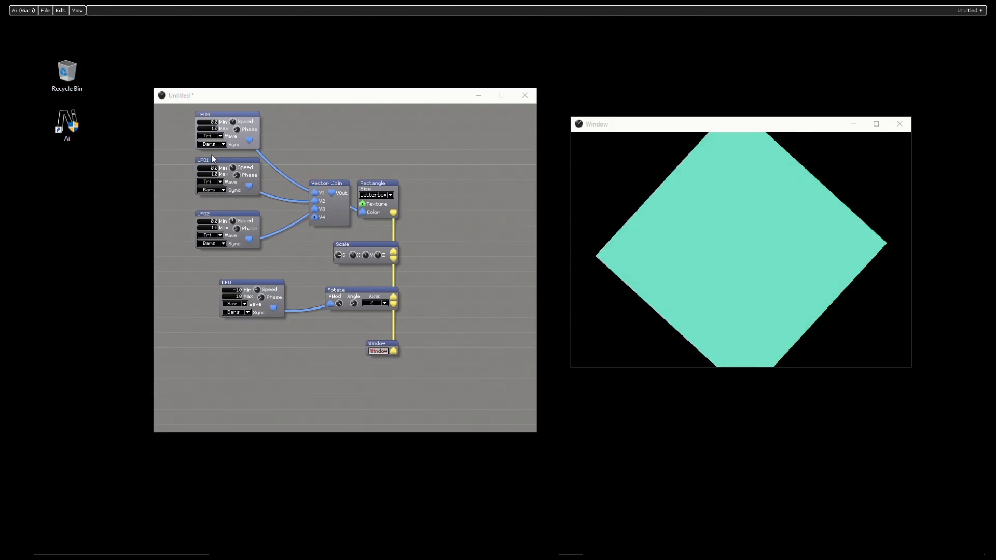
drag(231, 170, 96, 169)
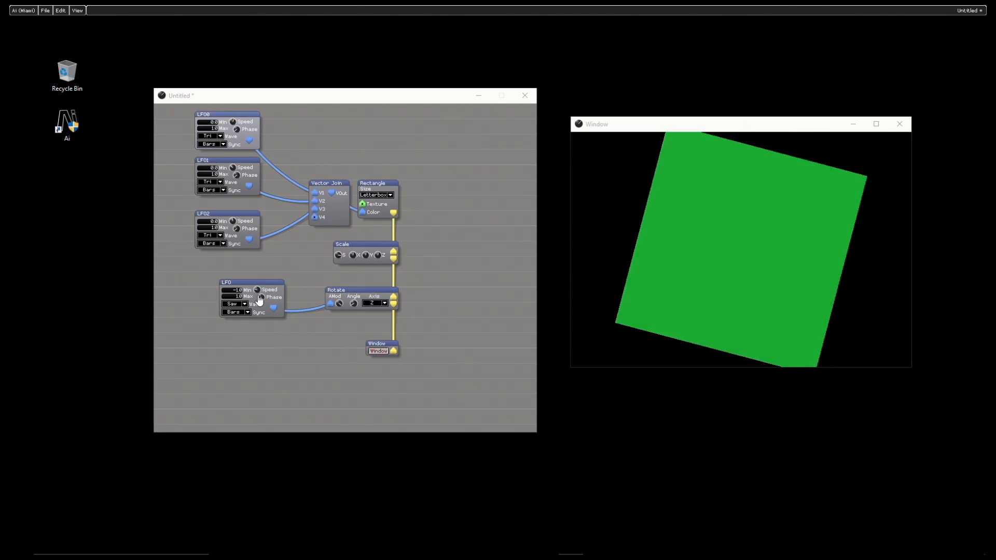
Rearrange the LFO modules into one aligned column, with the three color LFOs evenly spaced above the rotation LFO
drag(263, 283, 237, 306)
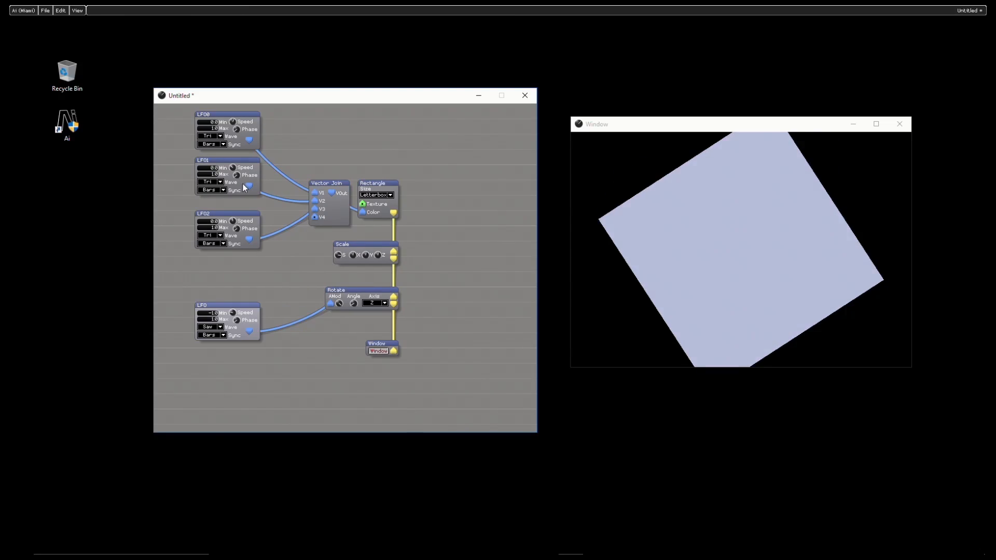
drag(234, 210, 243, 230)
click(241, 115)
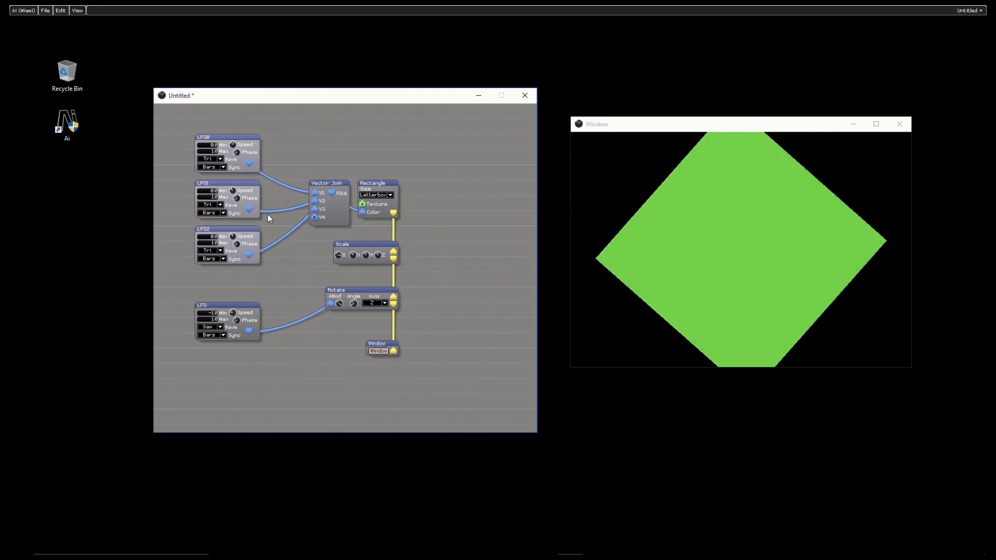
click(298, 153)
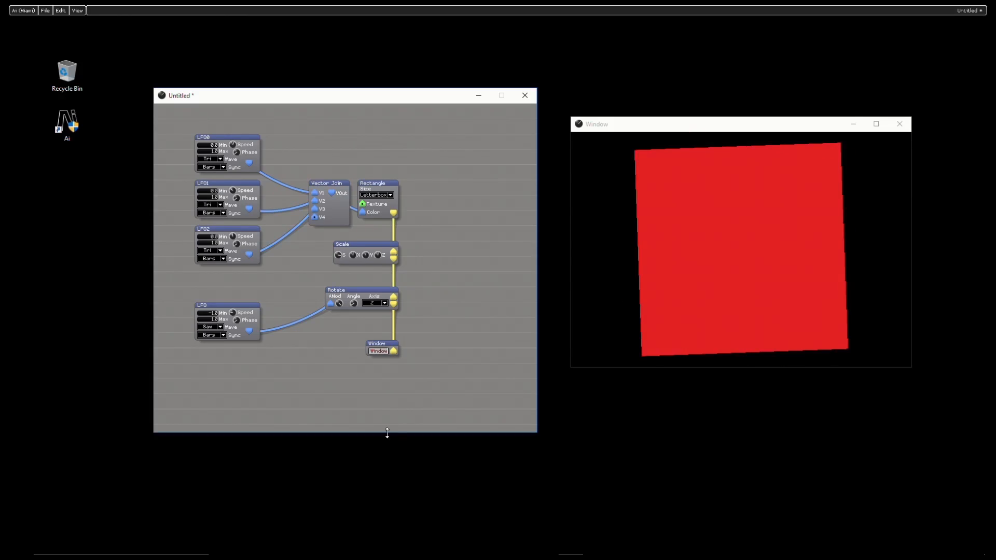
Extend the patch window downward and insert a Patch IO module with a Texture output below the Window module
drag(388, 432, 394, 506)
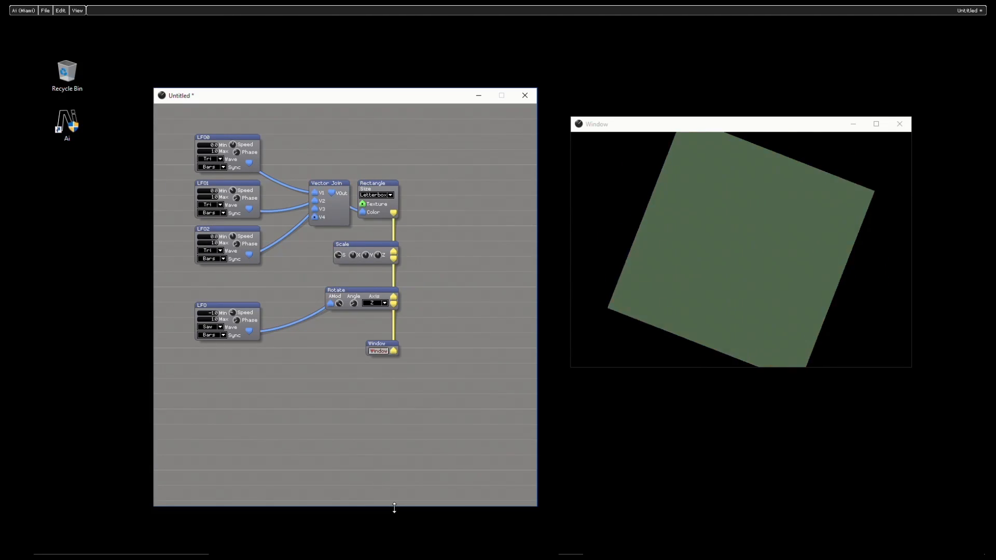
right_click(347, 399)
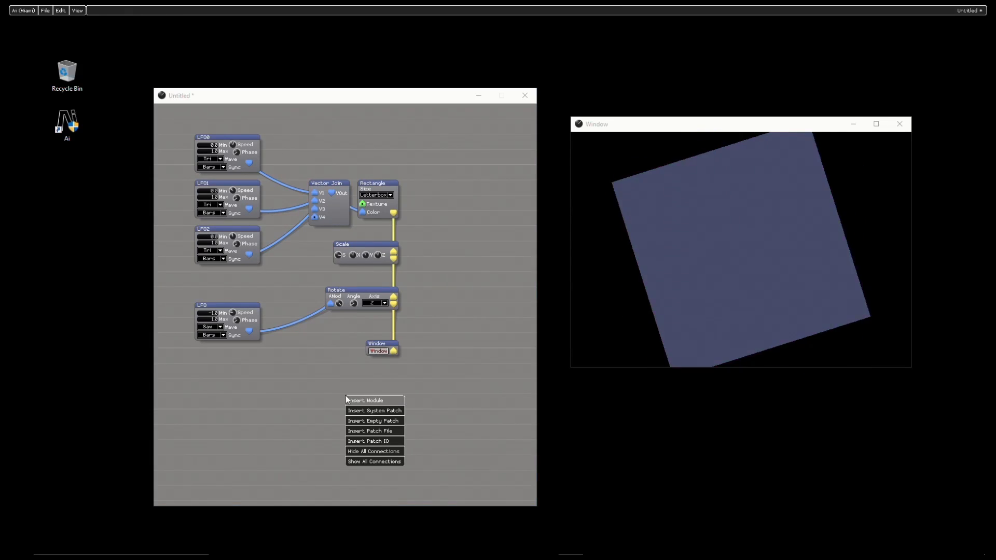
click(387, 443)
click(381, 447)
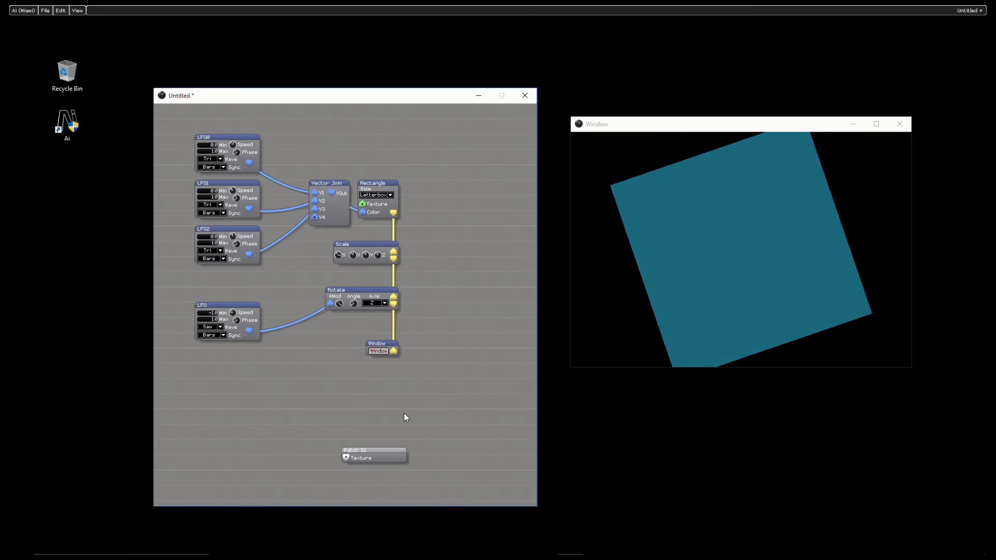
right_click(347, 461)
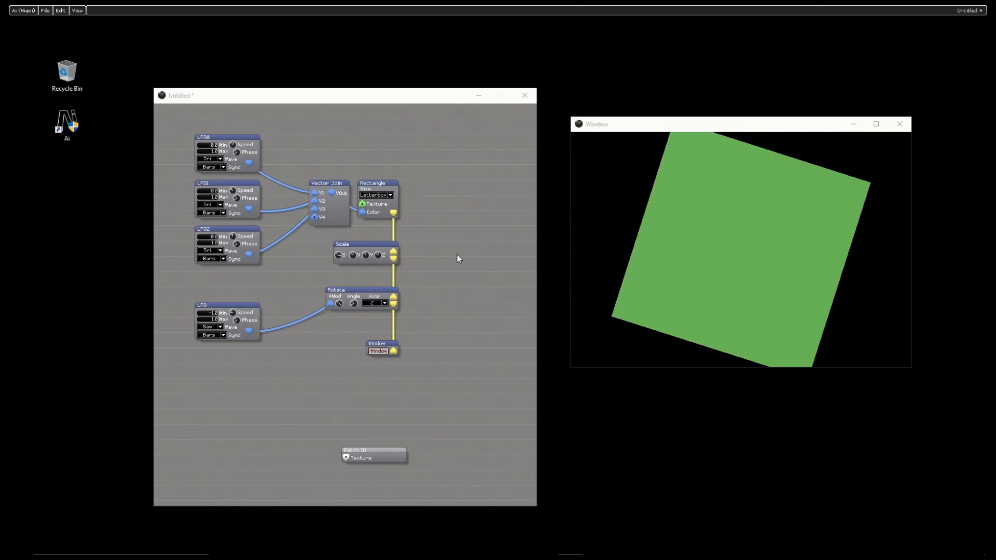
Move the Window module to the right of the module chain and insert a GL RenderToTexture module above the Patch IO
click(423, 346)
drag(423, 346, 443, 352)
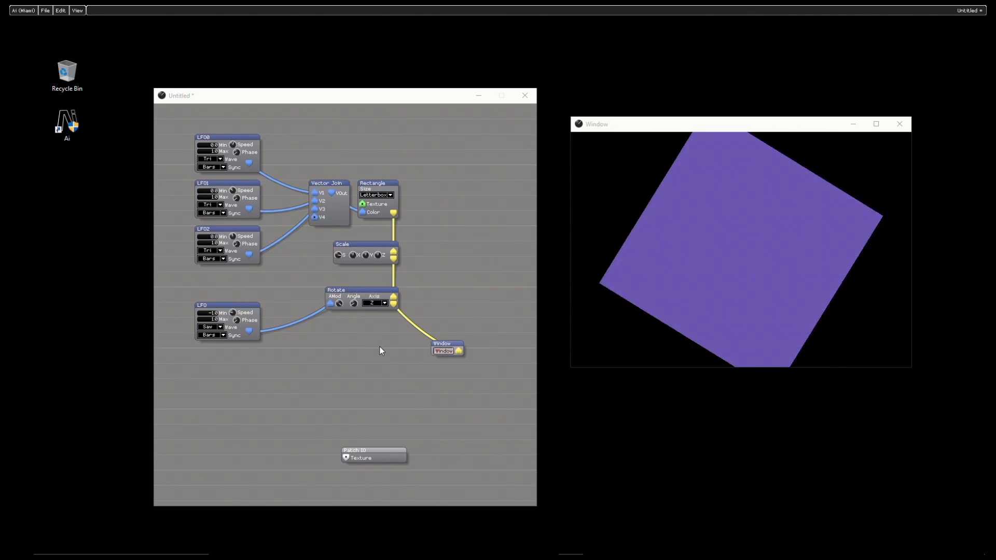
right_click(446, 155)
click(470, 161)
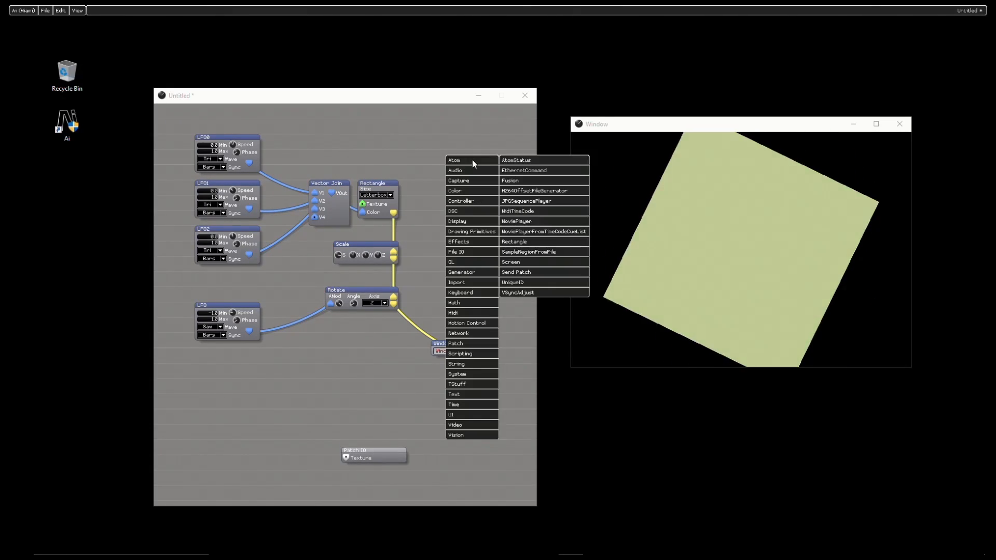
mouse_move(488, 264)
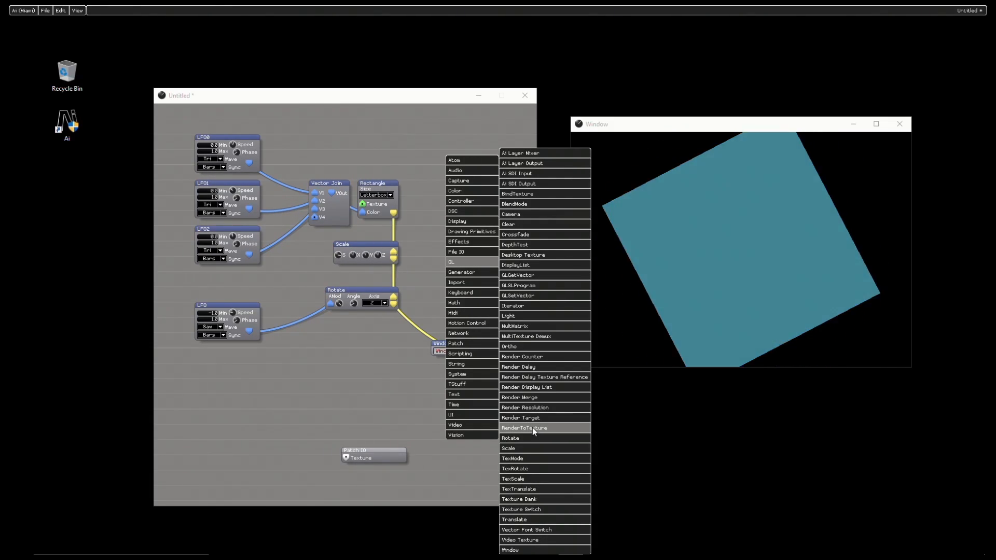
click(533, 427)
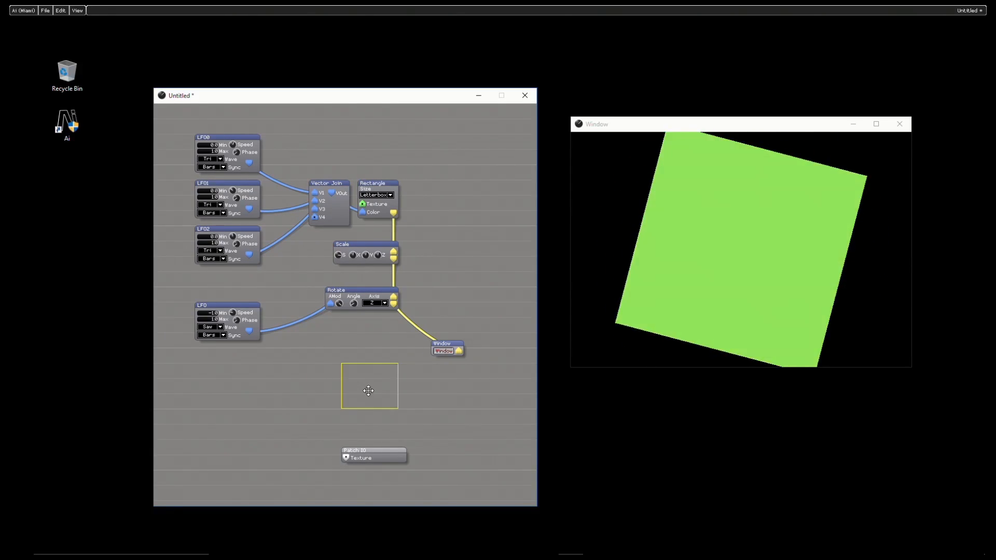
click(366, 397)
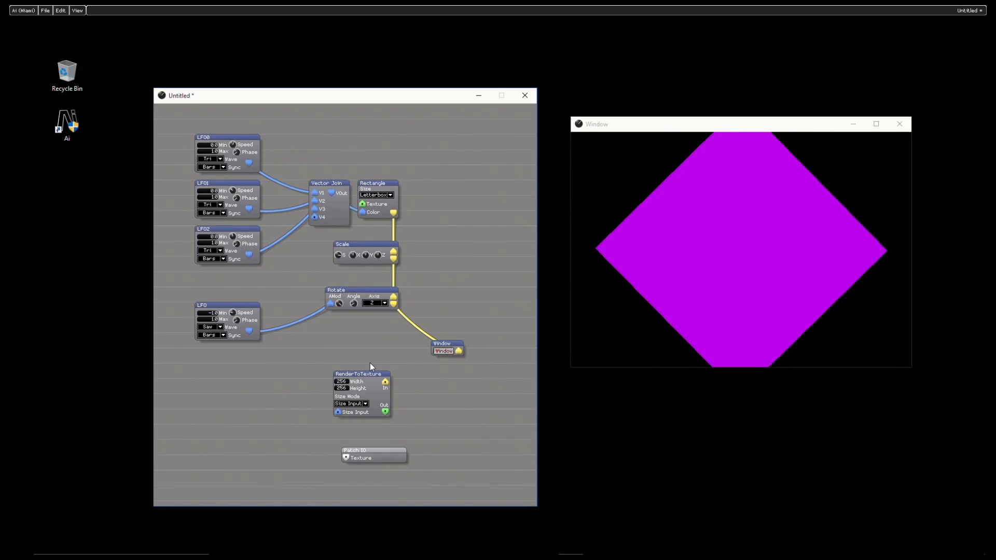
Insert a GL Clear module between Rotate and RenderToTexture, offset to the left of the render chain
right_click(437, 149)
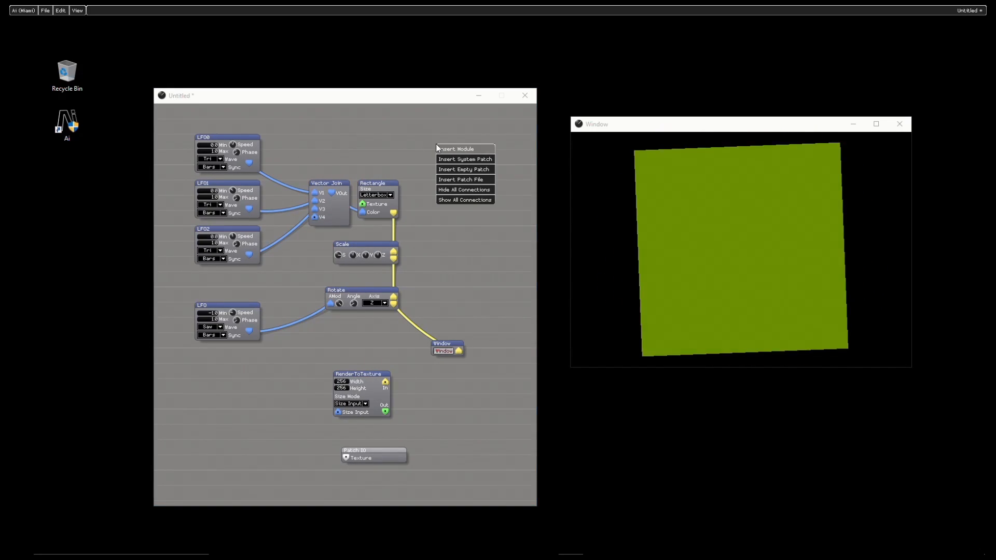
click(448, 148)
mouse_move(462, 259)
mouse_move(461, 220)
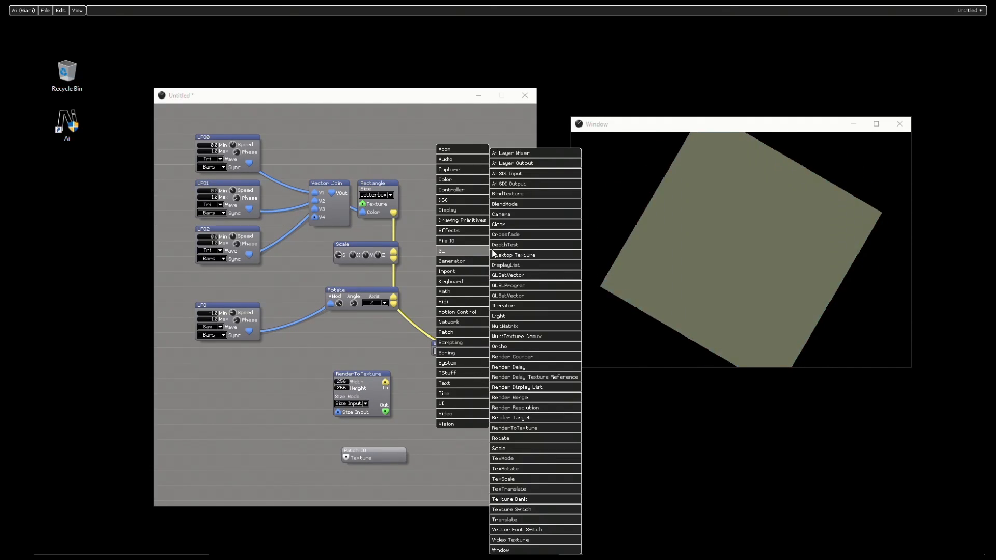
click(504, 221)
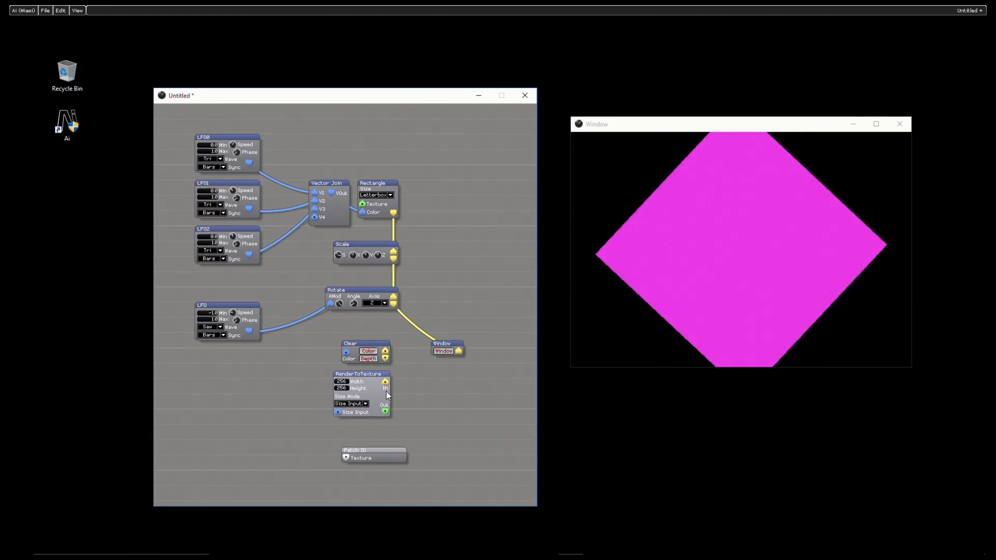
drag(359, 343, 319, 345)
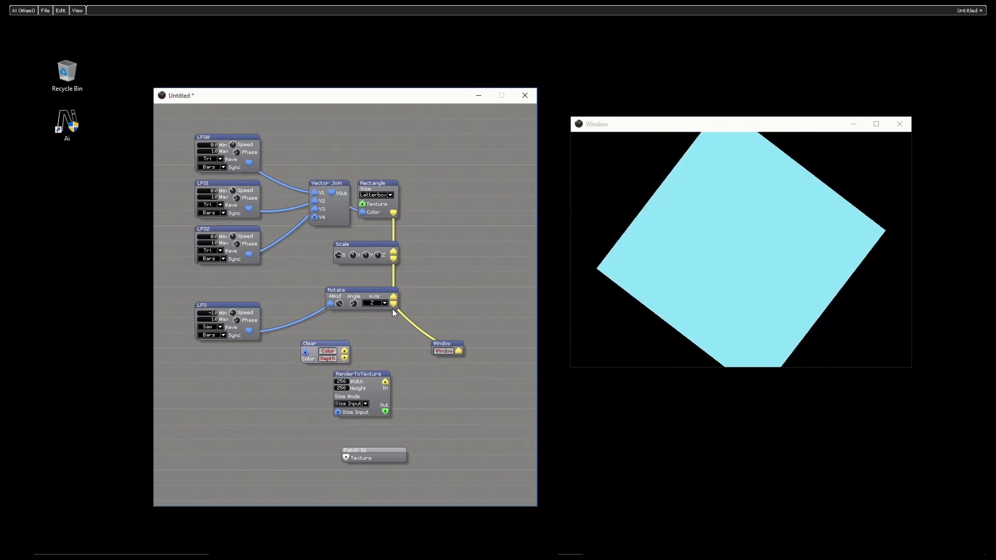
Wire the Rotate output through Clear into RenderToTexture, and connect RenderToTexture's Out to the Patch IO module
drag(393, 304, 386, 384)
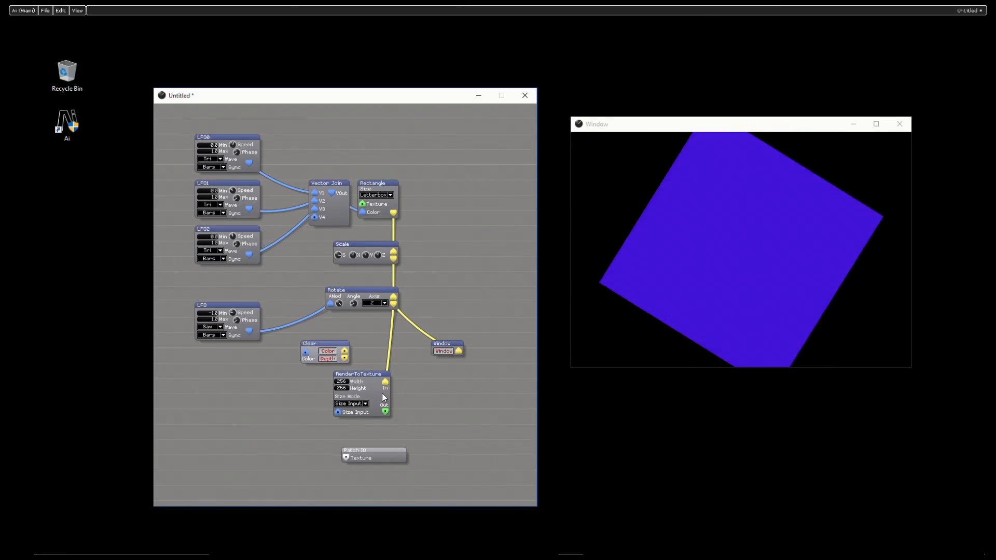
drag(345, 352, 393, 305)
drag(344, 358, 387, 382)
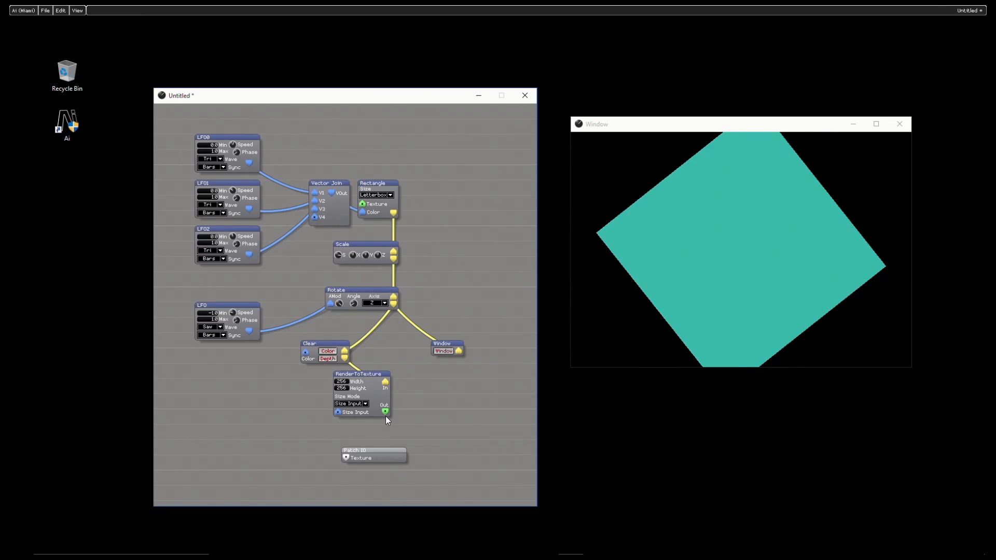
drag(385, 413, 388, 464)
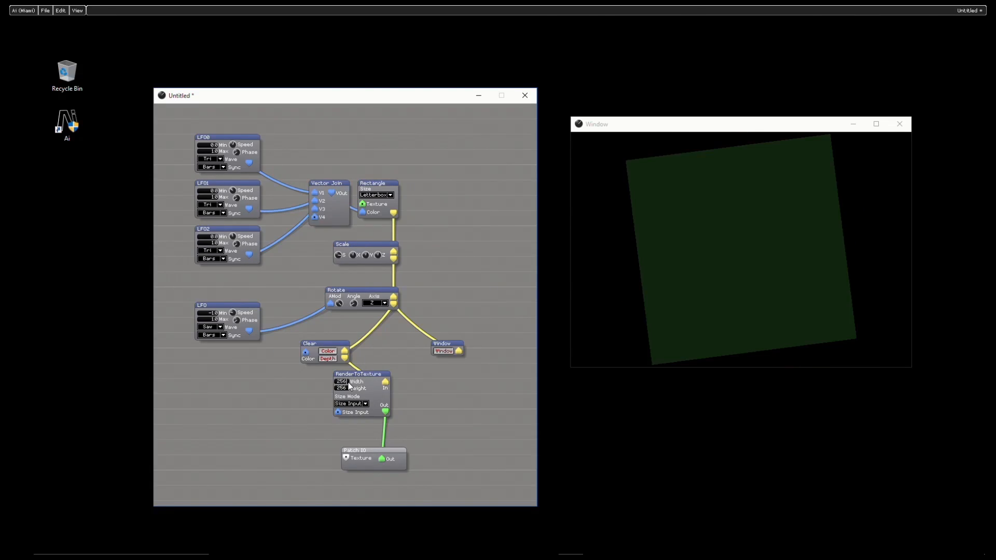
Set the RenderToTexture Size Mode to Auto
click(440, 404)
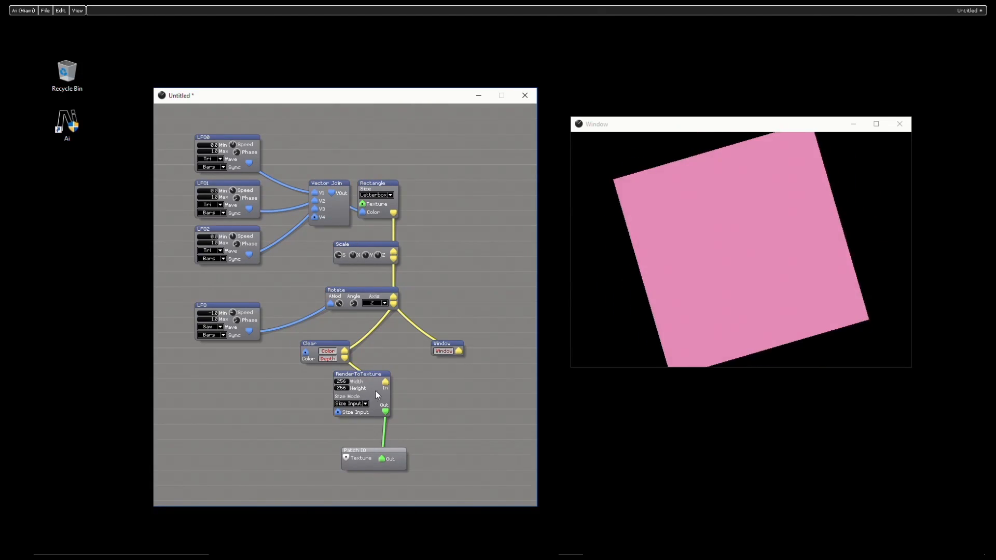
click(352, 404)
click(351, 423)
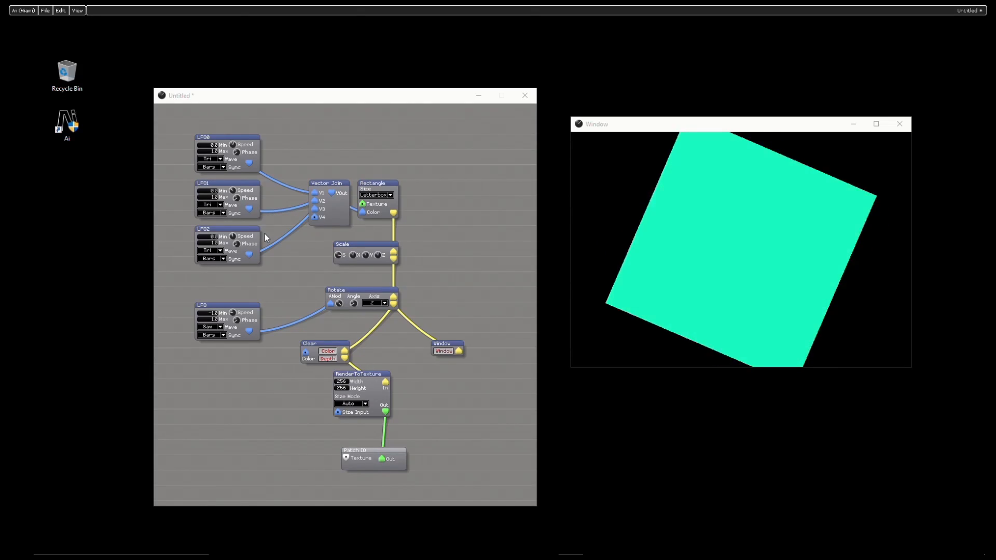
Stack Clear and RenderToTexture directly beneath Rotate, then switch off the preview window and place the Window module beside Rotate
drag(233, 305, 232, 289)
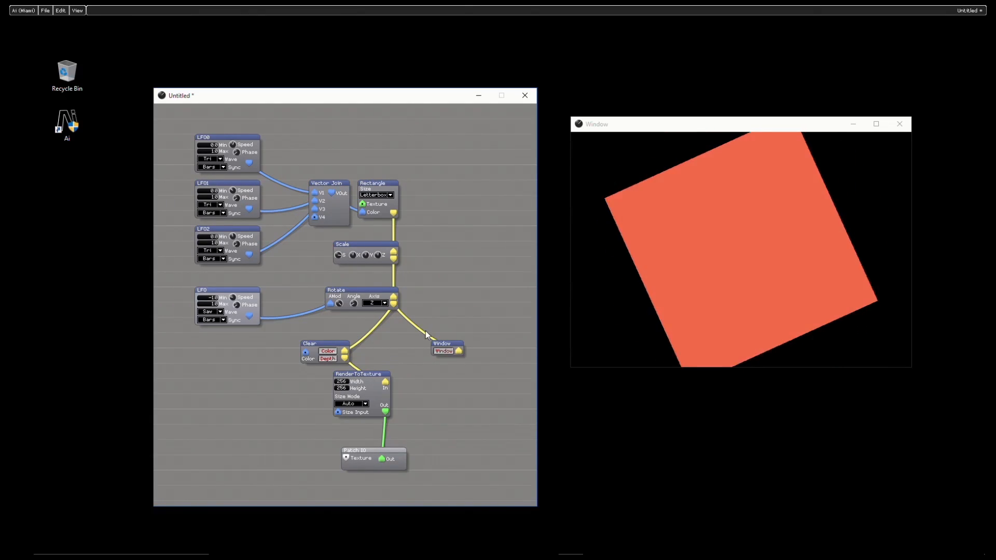
drag(317, 346, 369, 401)
drag(374, 397, 391, 370)
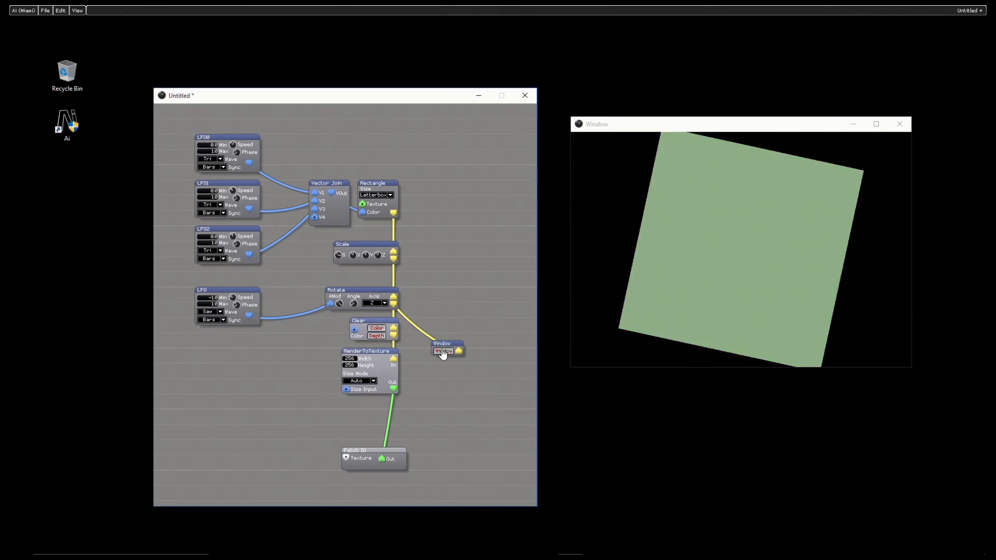
click(444, 351)
drag(445, 342, 434, 297)
Raise Vector Join and Rectangle level with the first LFO, and lower the Scale-to-RenderToTexture chain and its rotation LFO
drag(443, 158, 348, 175)
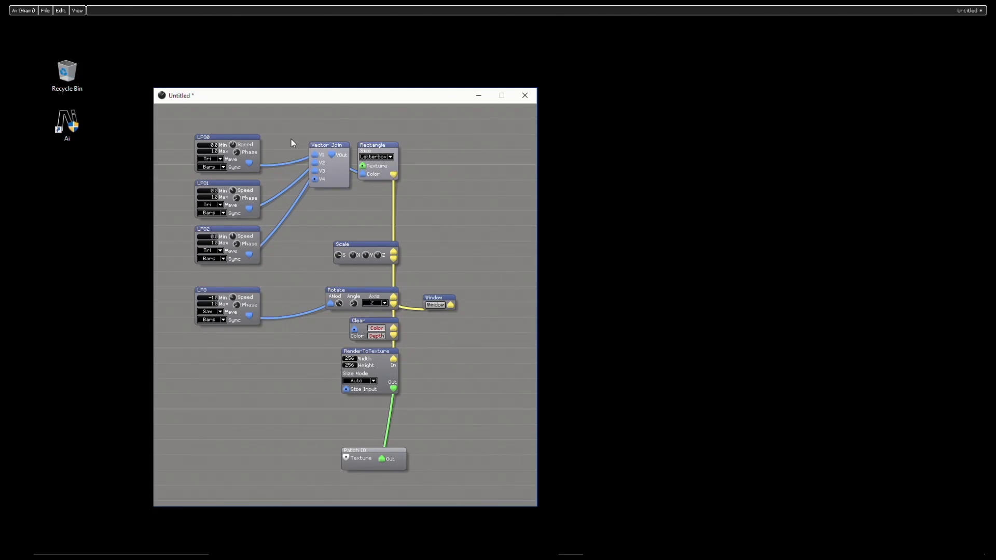
drag(253, 214, 237, 256)
drag(310, 234, 379, 409)
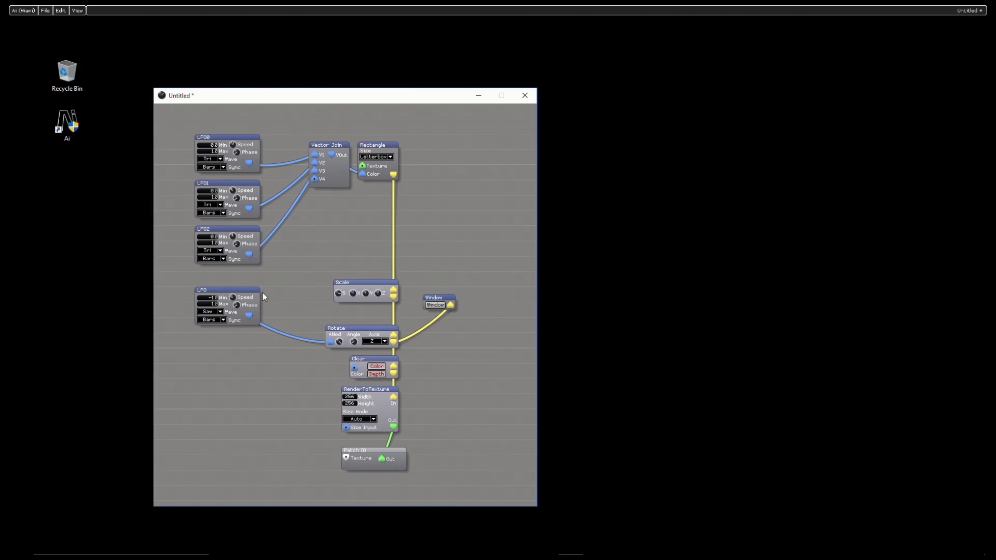
drag(253, 294, 253, 323)
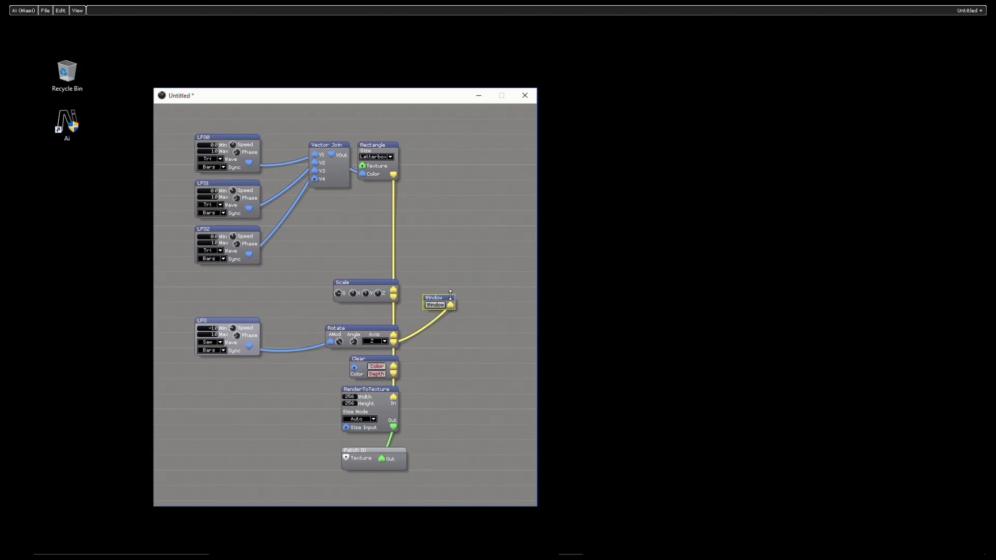
click(469, 400)
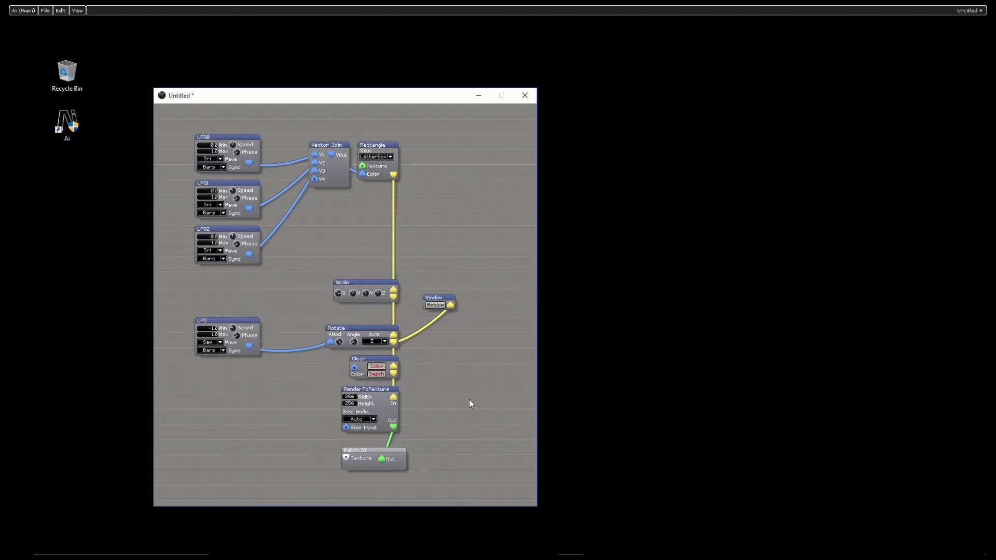
Start saving the patch under a new name and create a folder called salvation tutorials inside the Patches folder
click(45, 10)
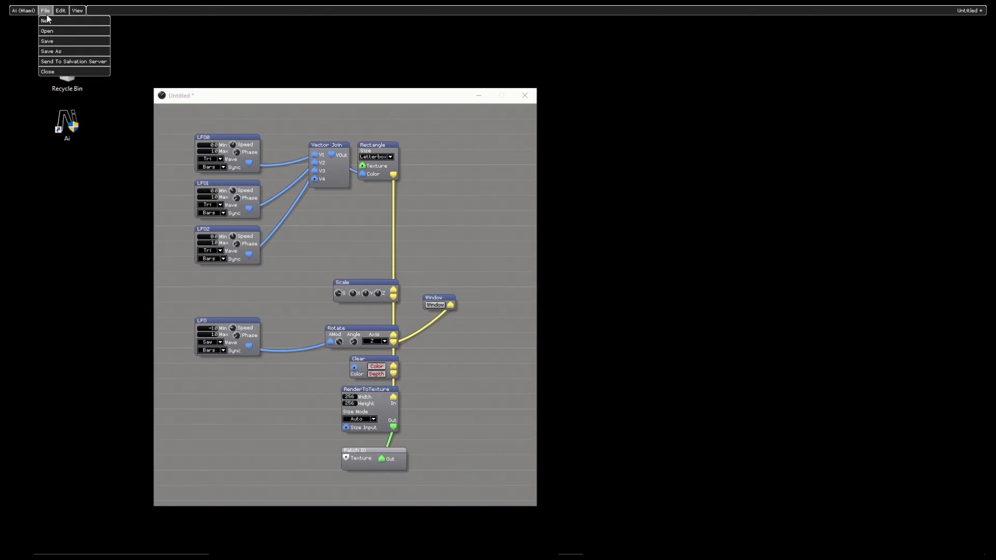
click(52, 50)
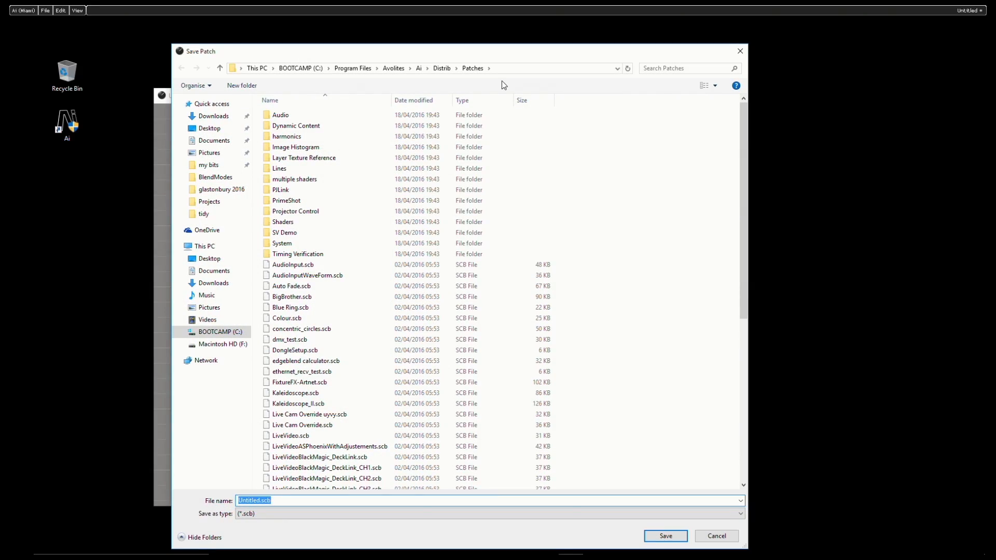
click(473, 68)
right_click(592, 306)
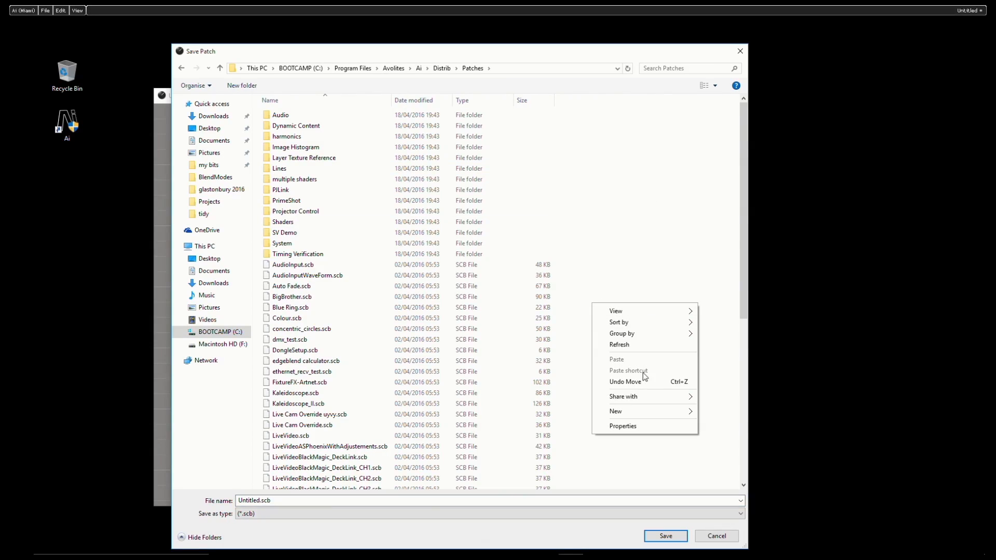
mouse_move(648, 418)
click(730, 268)
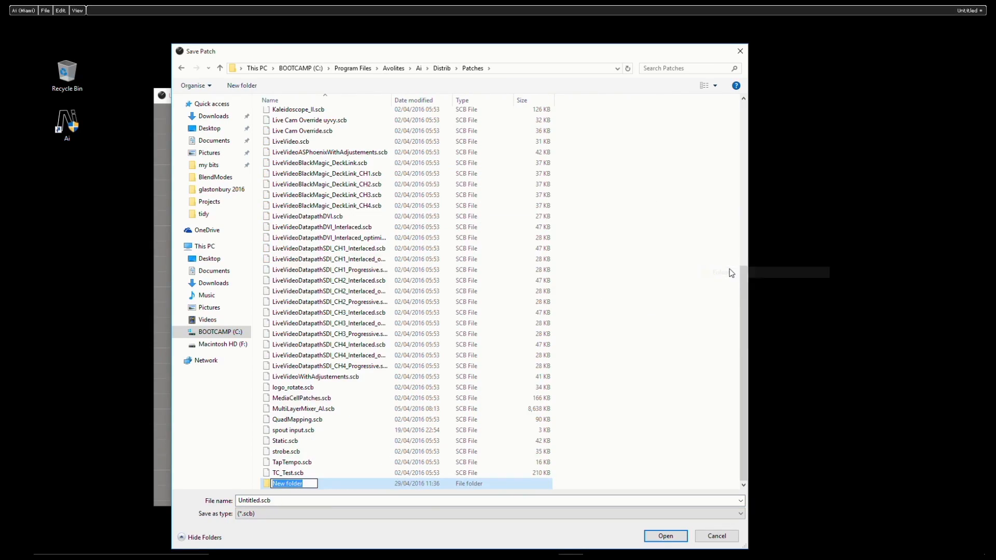
text(salva)
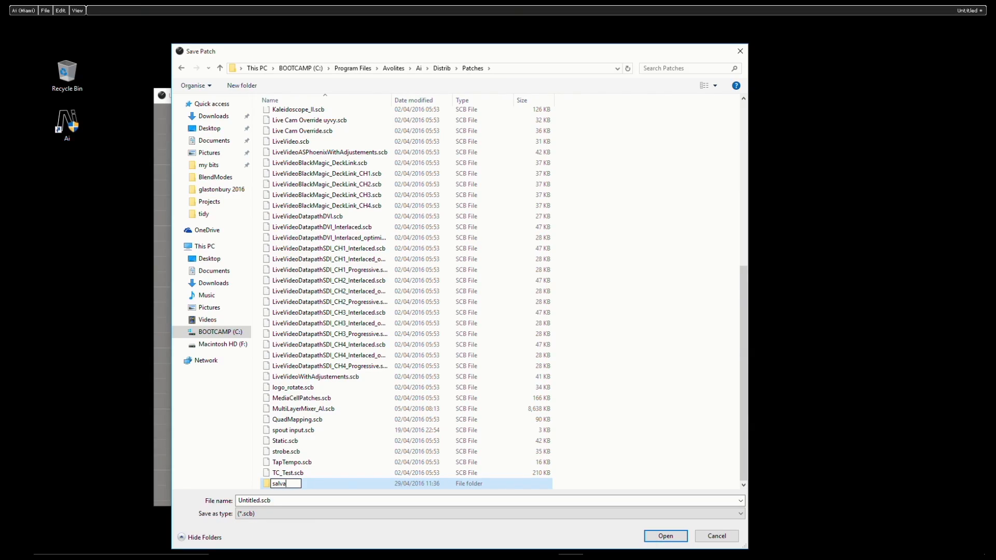
text(tion tutorials)
key(Return)
Save the patch in the salvation tutorials folder as my first patch.scb
key(Return)
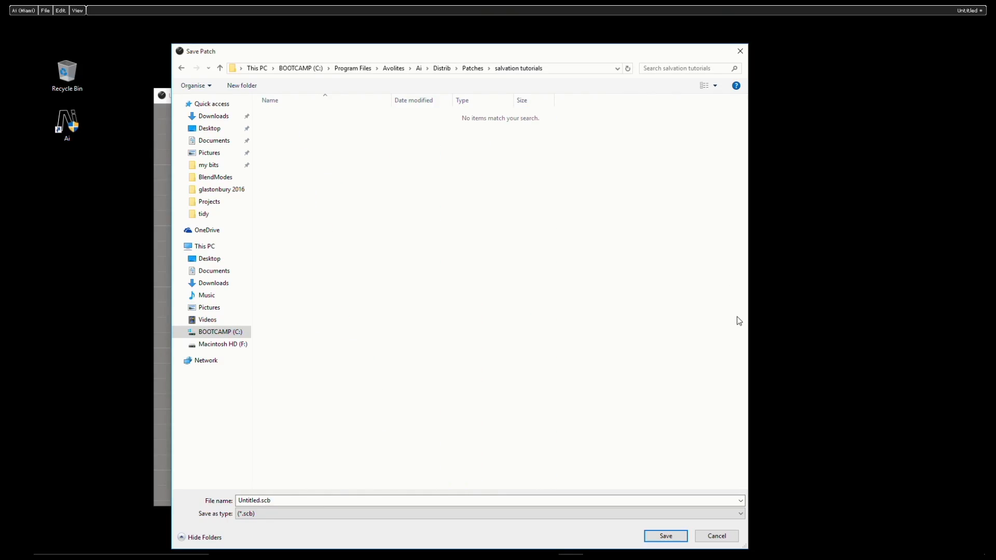
click(295, 499)
text(my)
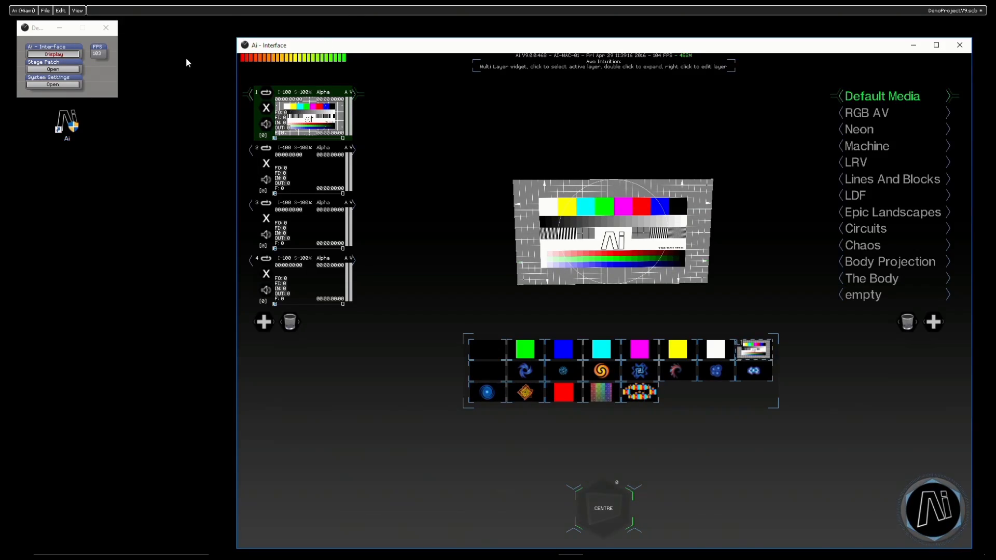
Open the Browser, collapse its Patches folder and extend the Browser window upward
click(83, 11)
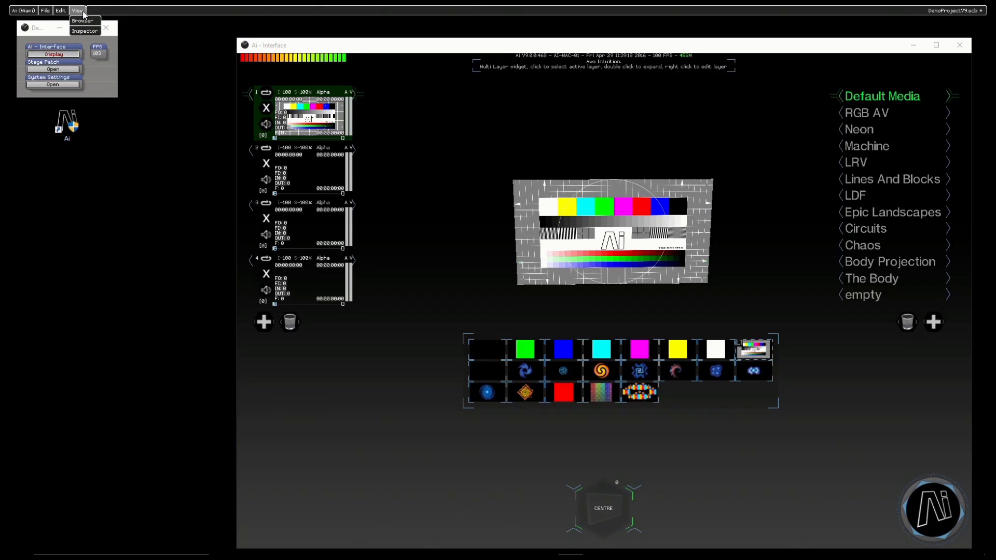
click(93, 30)
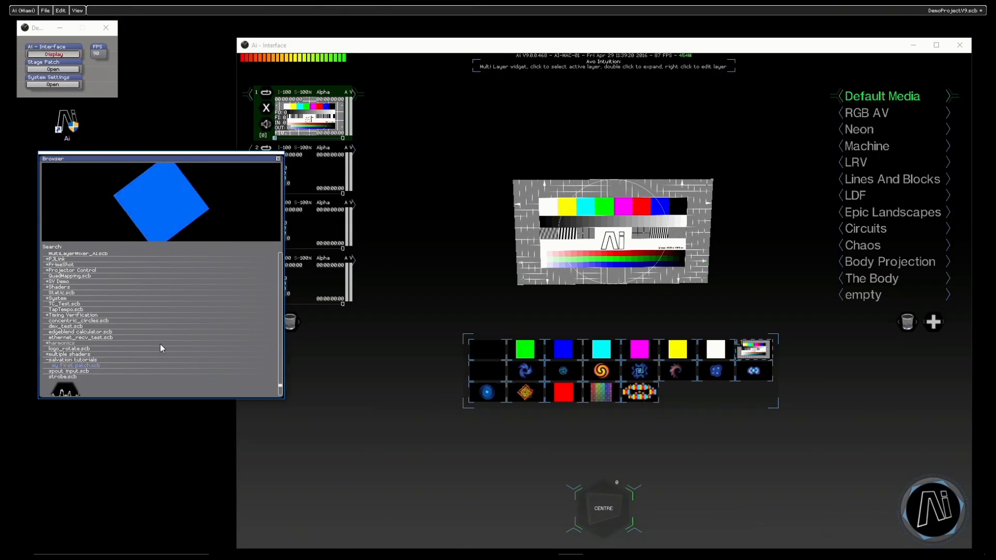
scroll(83, 291, up, 10)
scroll(82, 283, up, 2)
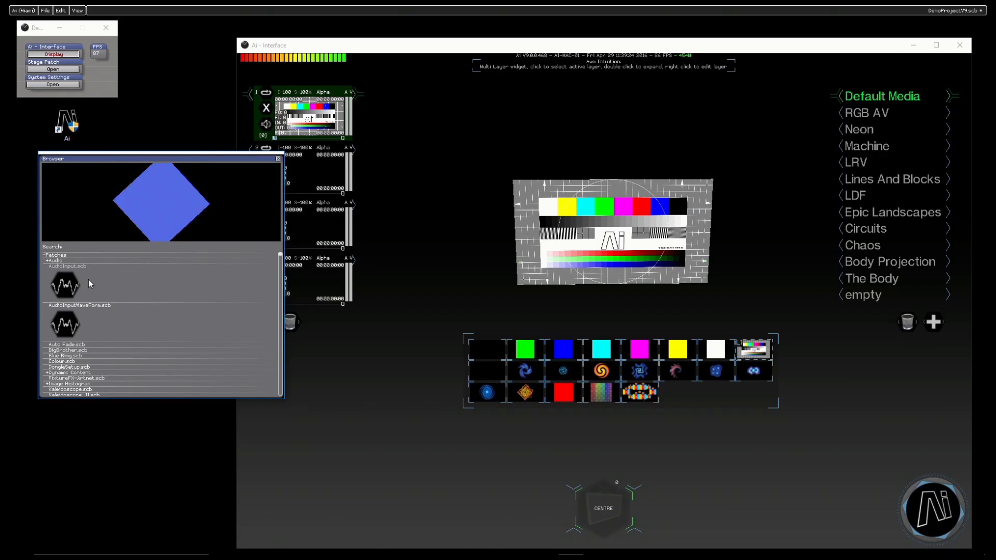
click(56, 256)
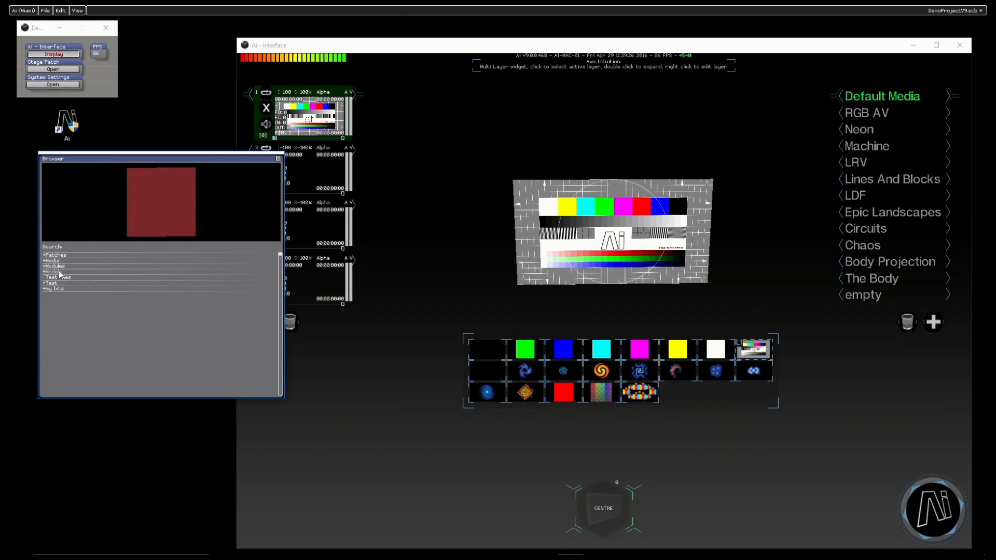
drag(168, 153, 179, 39)
Expand Patches and its salvation tutorials folder, and add my first patch.scb as a new tile in Default Media
click(71, 142)
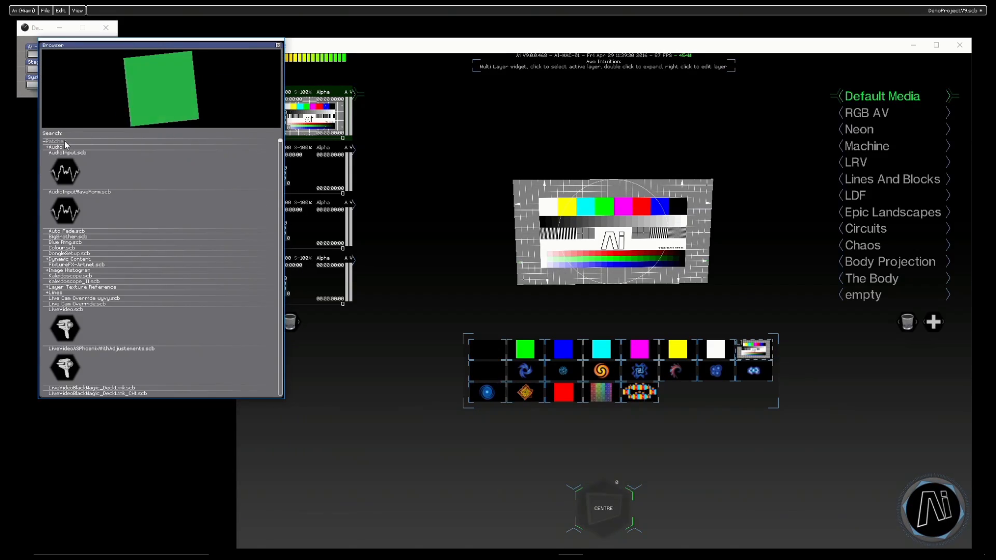
scroll(133, 274, down, 6)
scroll(133, 277, down, 12)
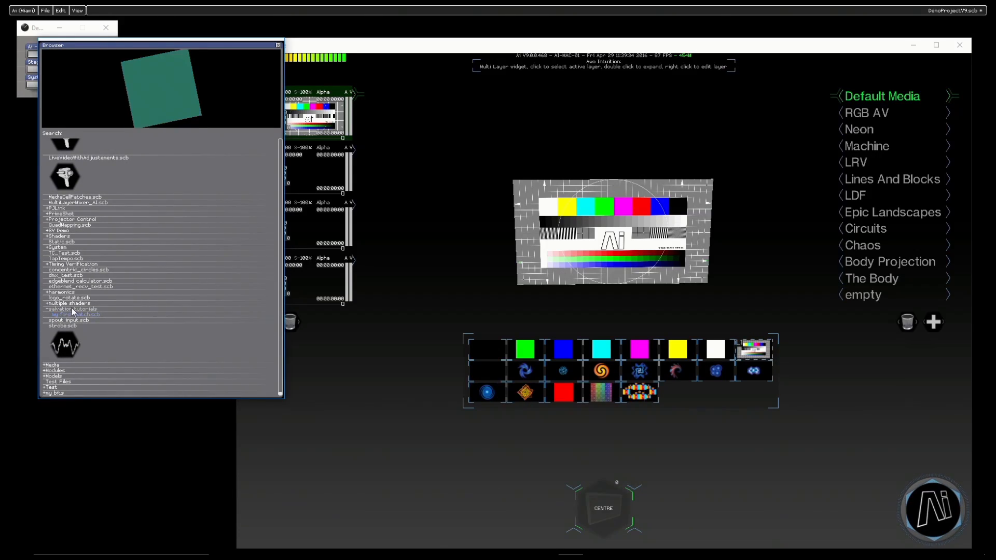
click(66, 310)
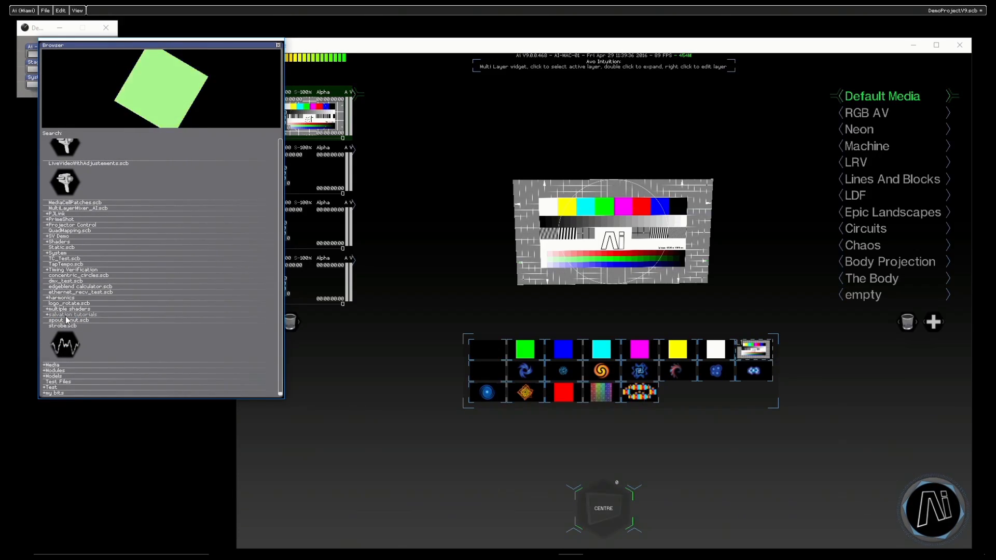
click(71, 315)
drag(74, 317, 487, 422)
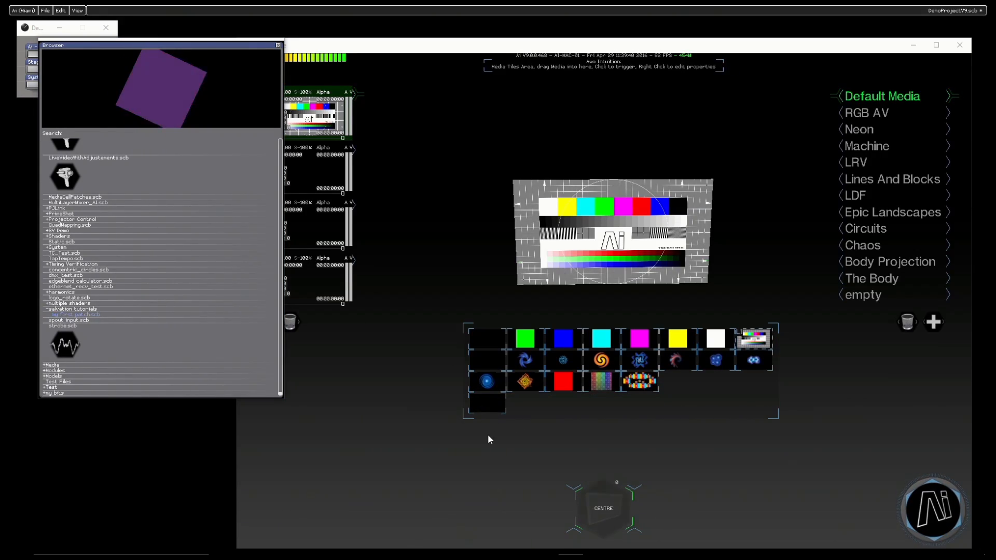
Close the Browser window
click(357, 396)
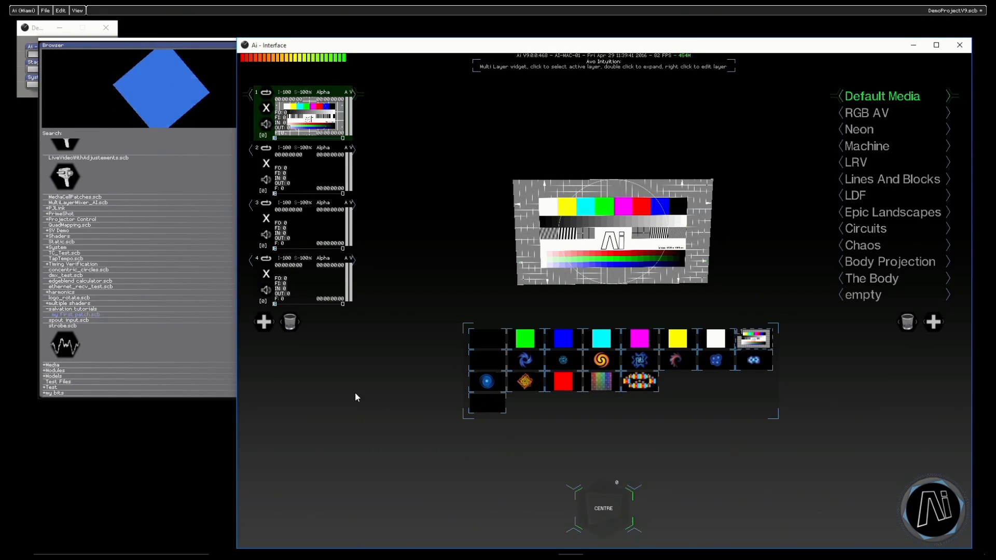
click(201, 46)
click(279, 46)
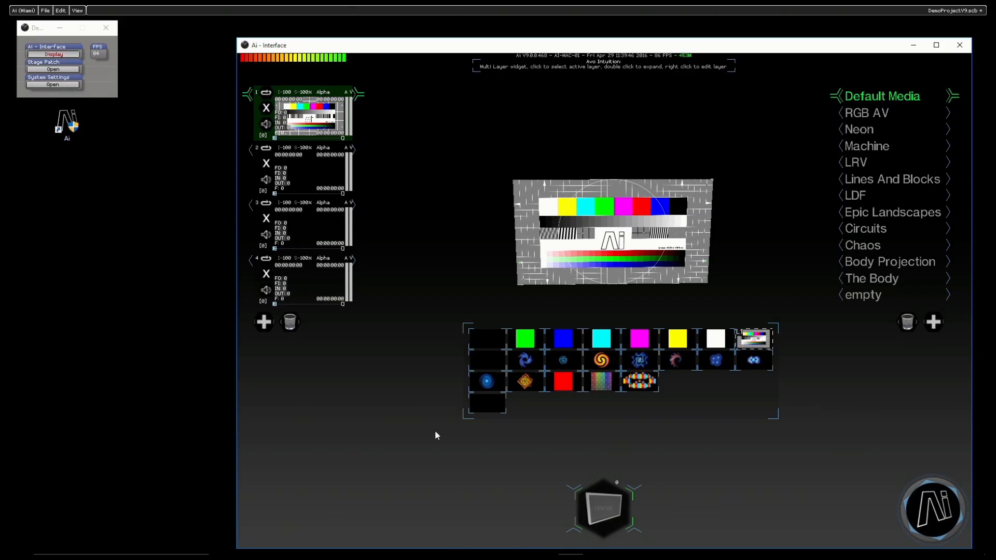
Trigger the new patch tile on layer 1, switch to the first black tile, and trigger the patch tile again
click(494, 410)
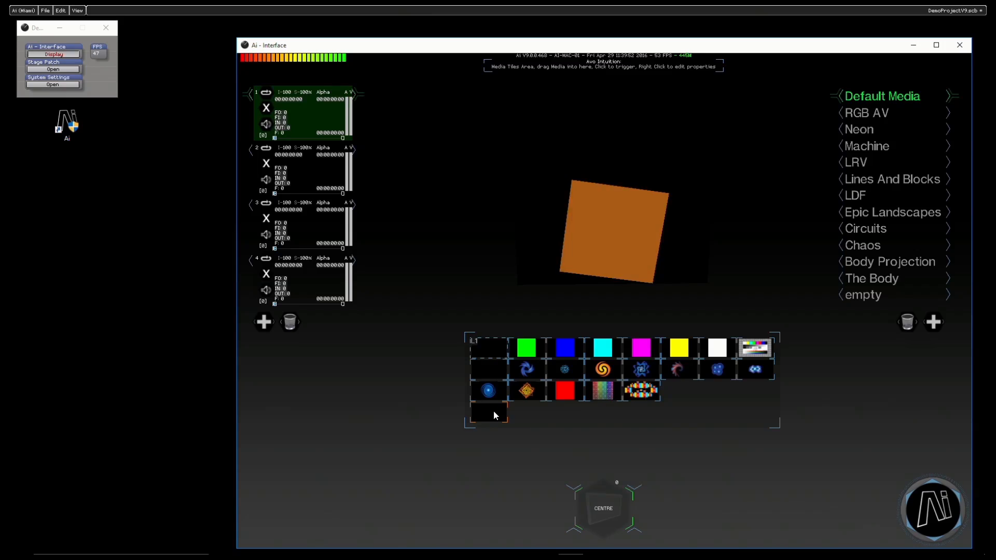
click(492, 348)
click(501, 414)
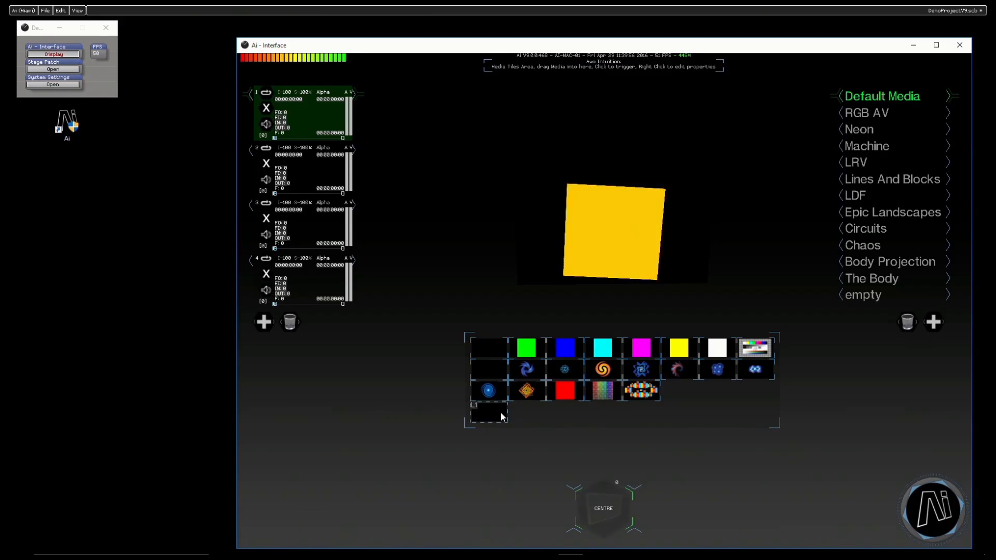